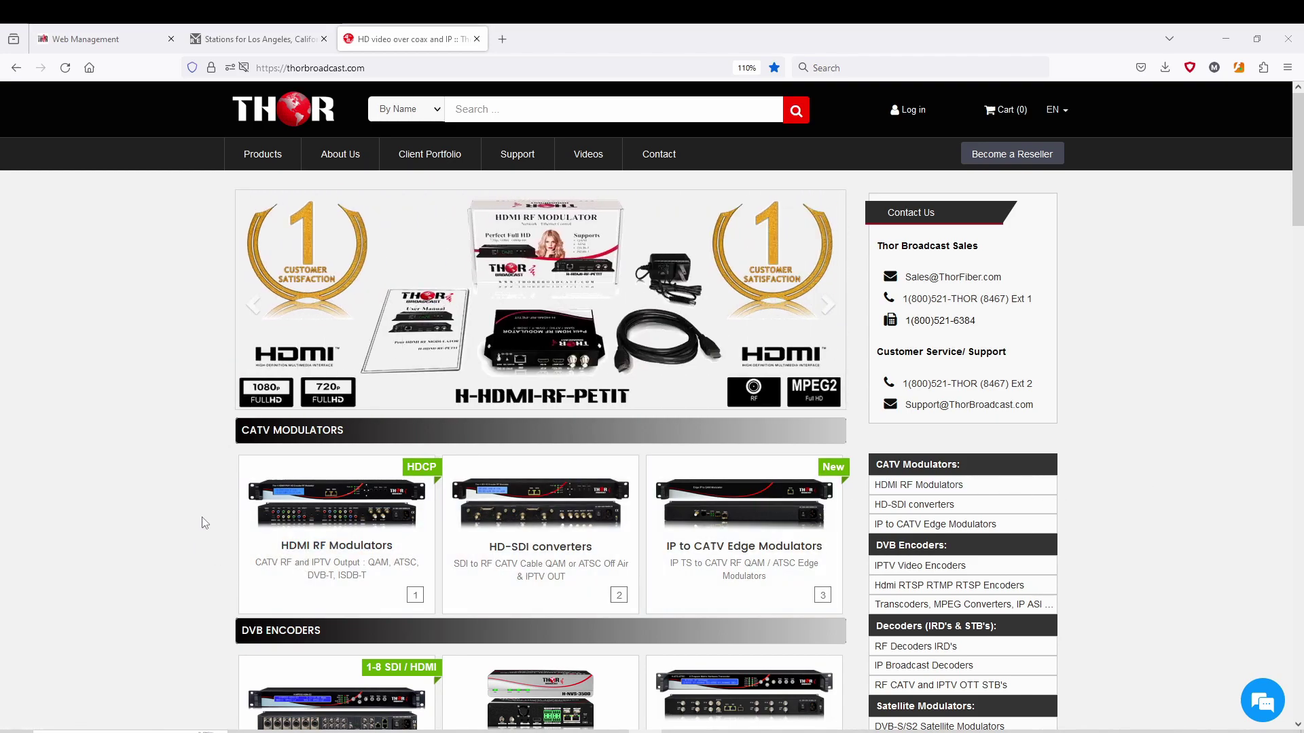
Scroll the Thor Broadcast catalogue down and back up to find CATV Modulators.
scroll(207, 521, down, 2)
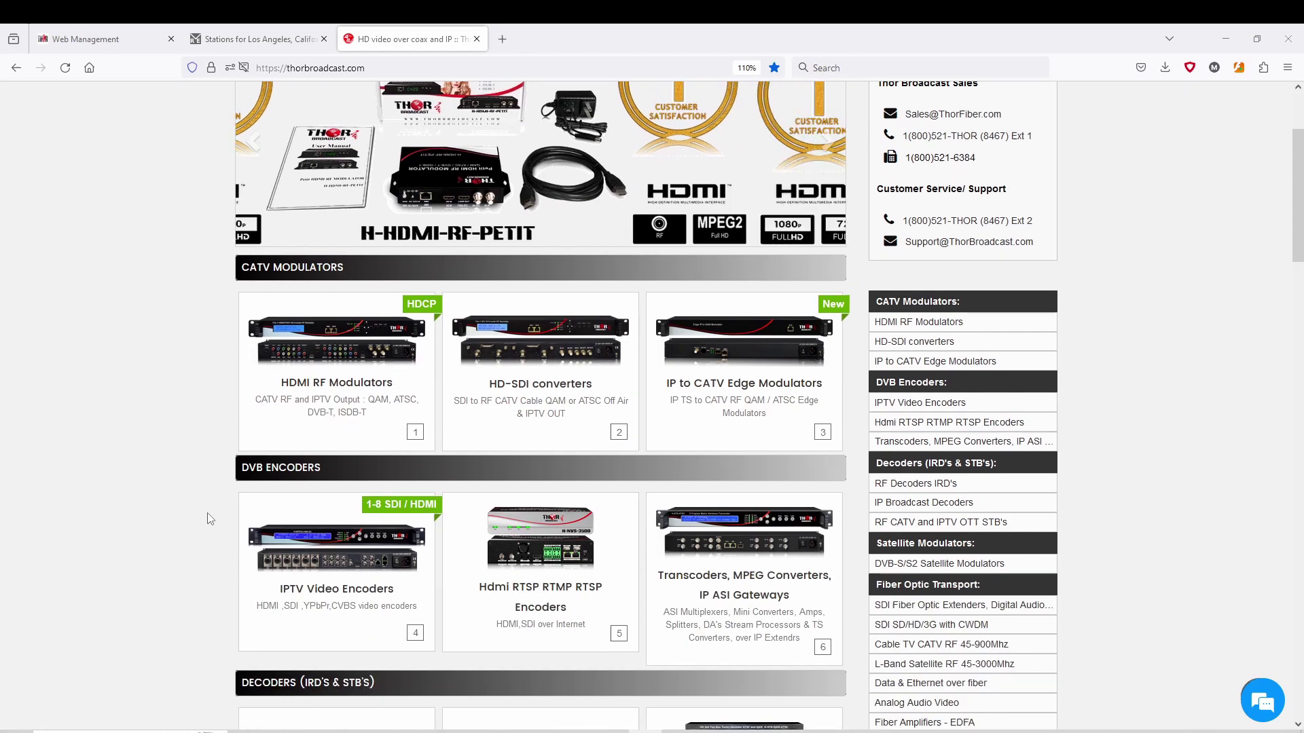
scroll(195, 399, up, 2)
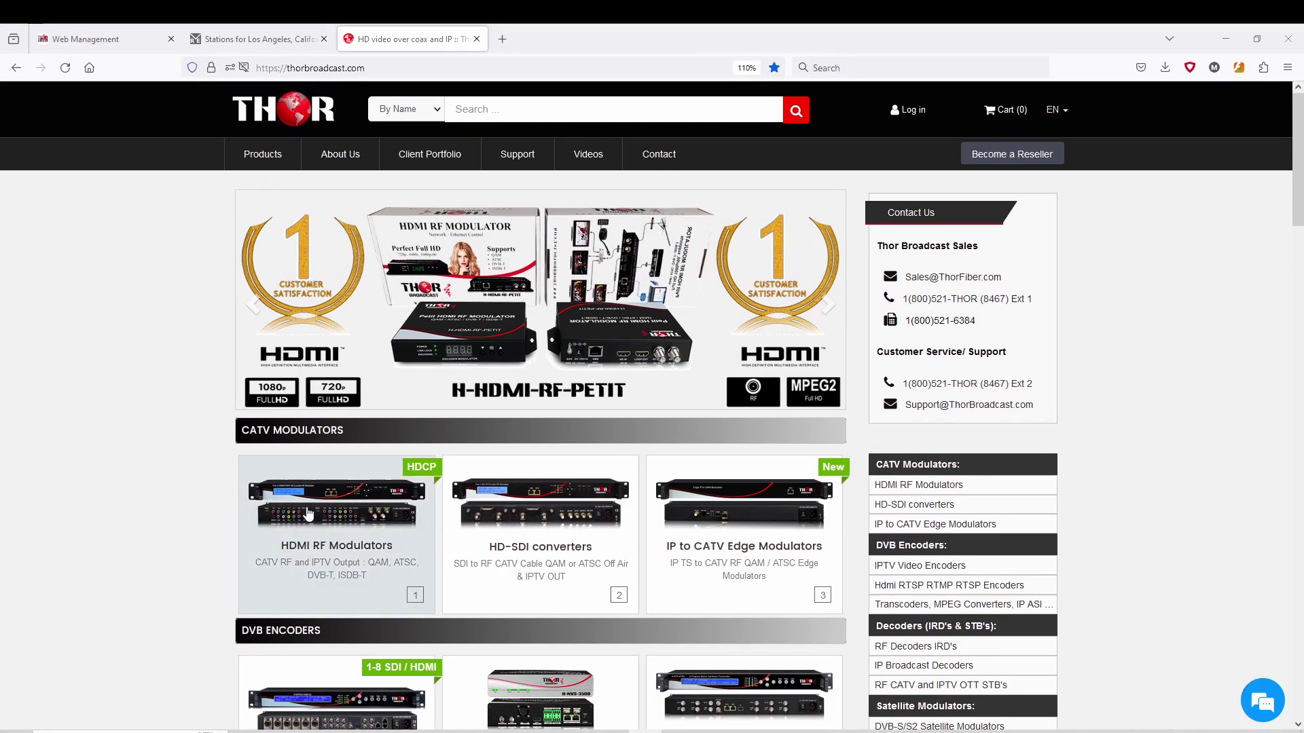
Open HDMI RF Modulators, then the H-THUNDER-4 product page, and show its rear-panel photo.
click(353, 509)
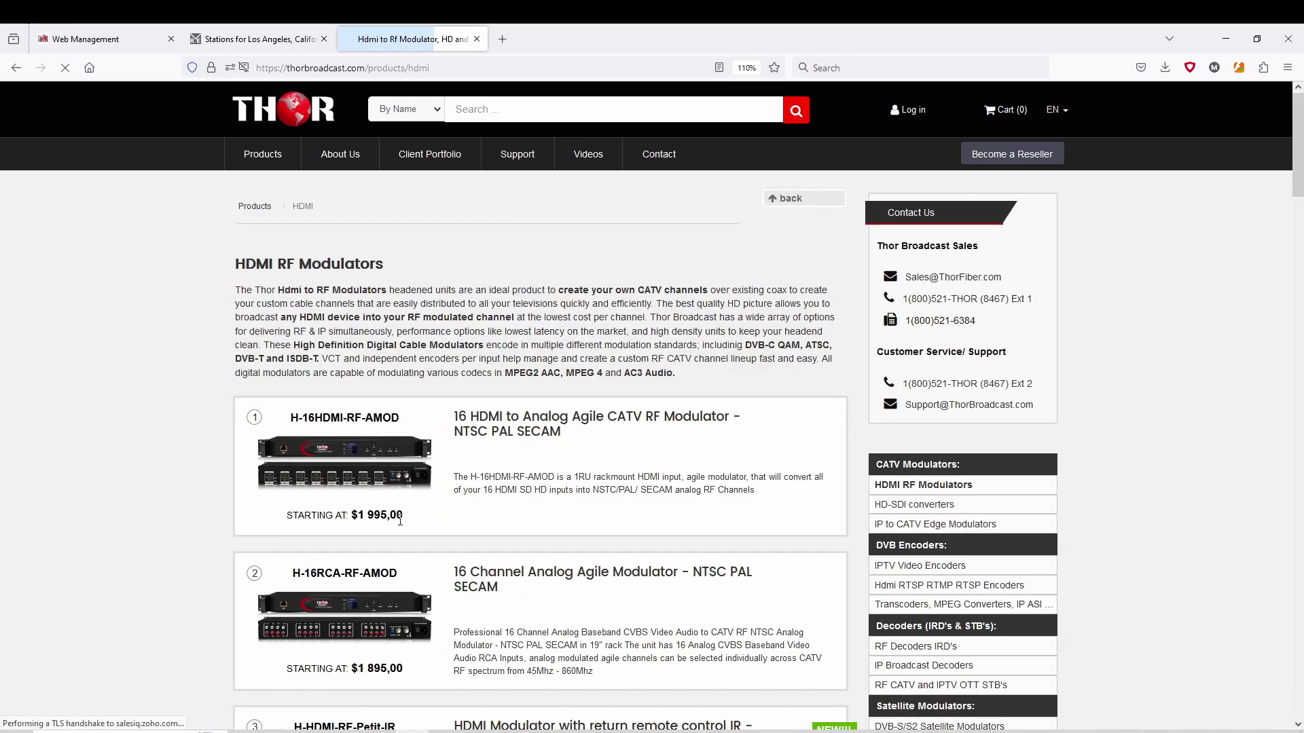
scroll(195, 494, down, 13)
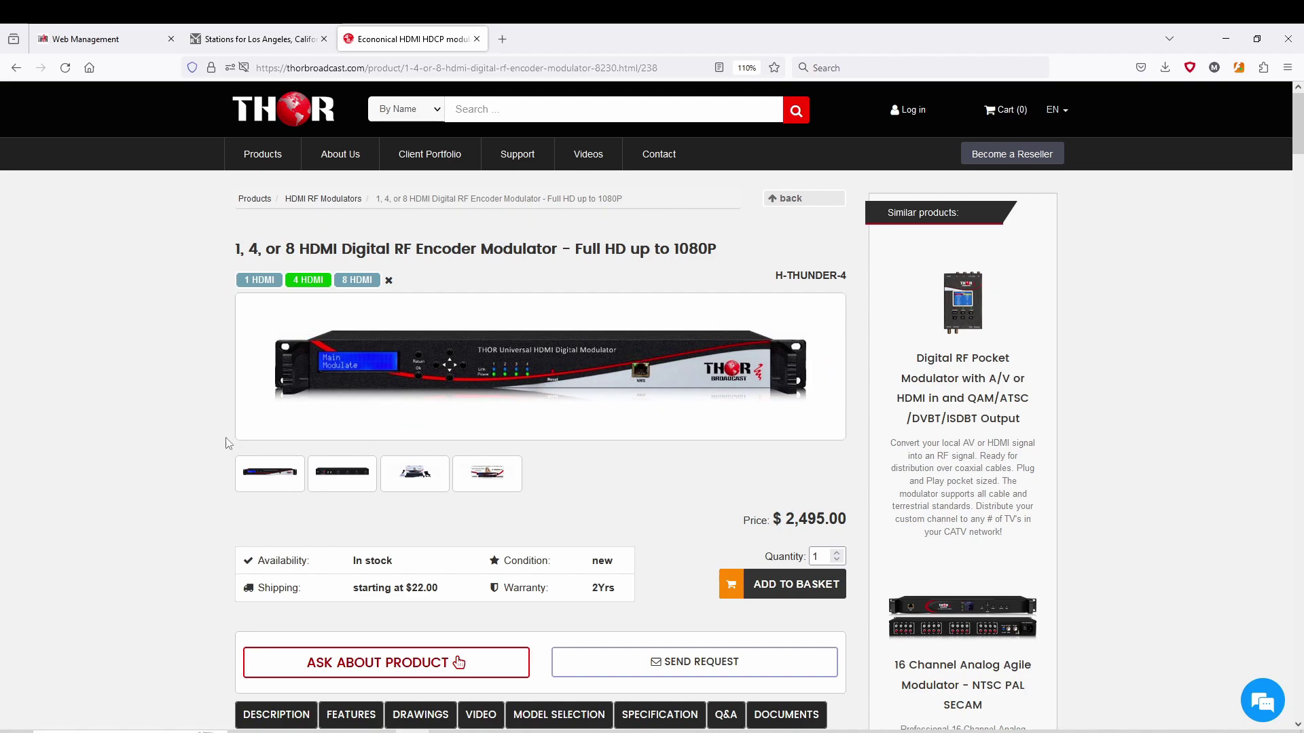
scroll(210, 431, down, 3)
scroll(209, 426, up, 3)
click(339, 470)
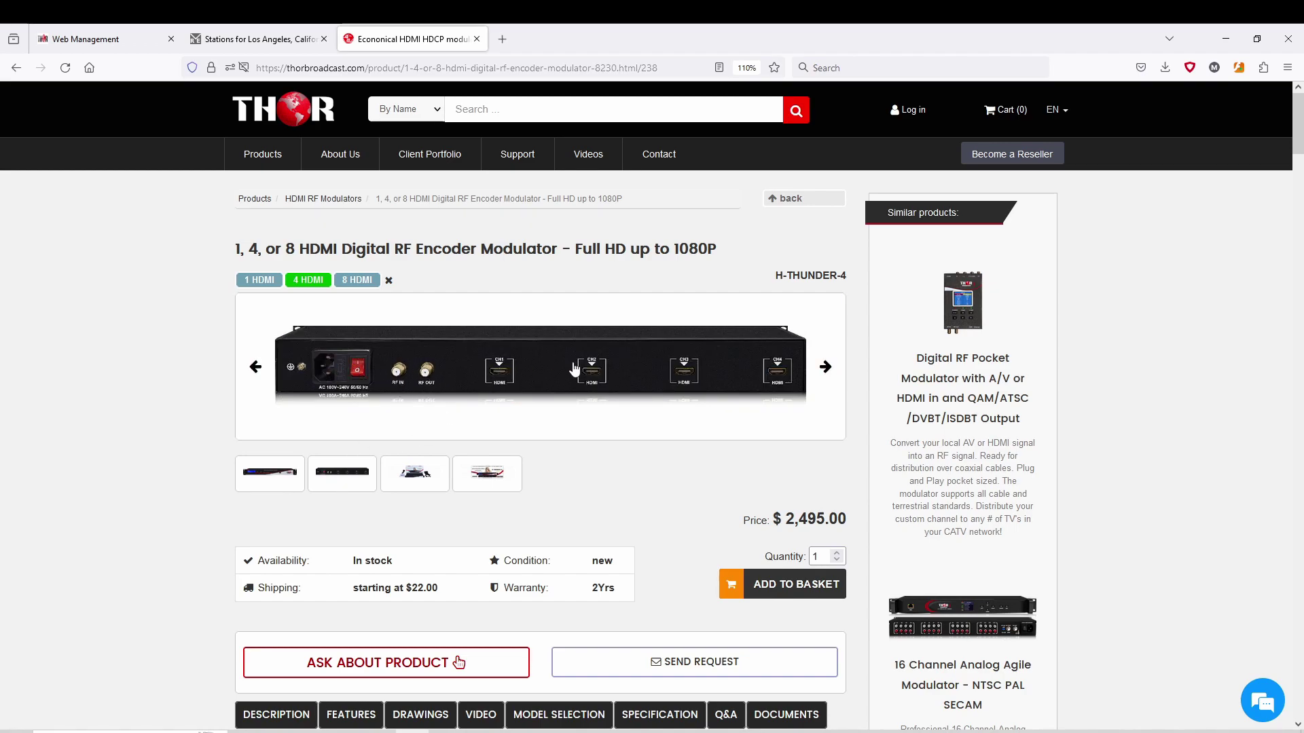
Scroll through the Description, Specification and Documents sections, then back to the top.
scroll(224, 539, down, 10)
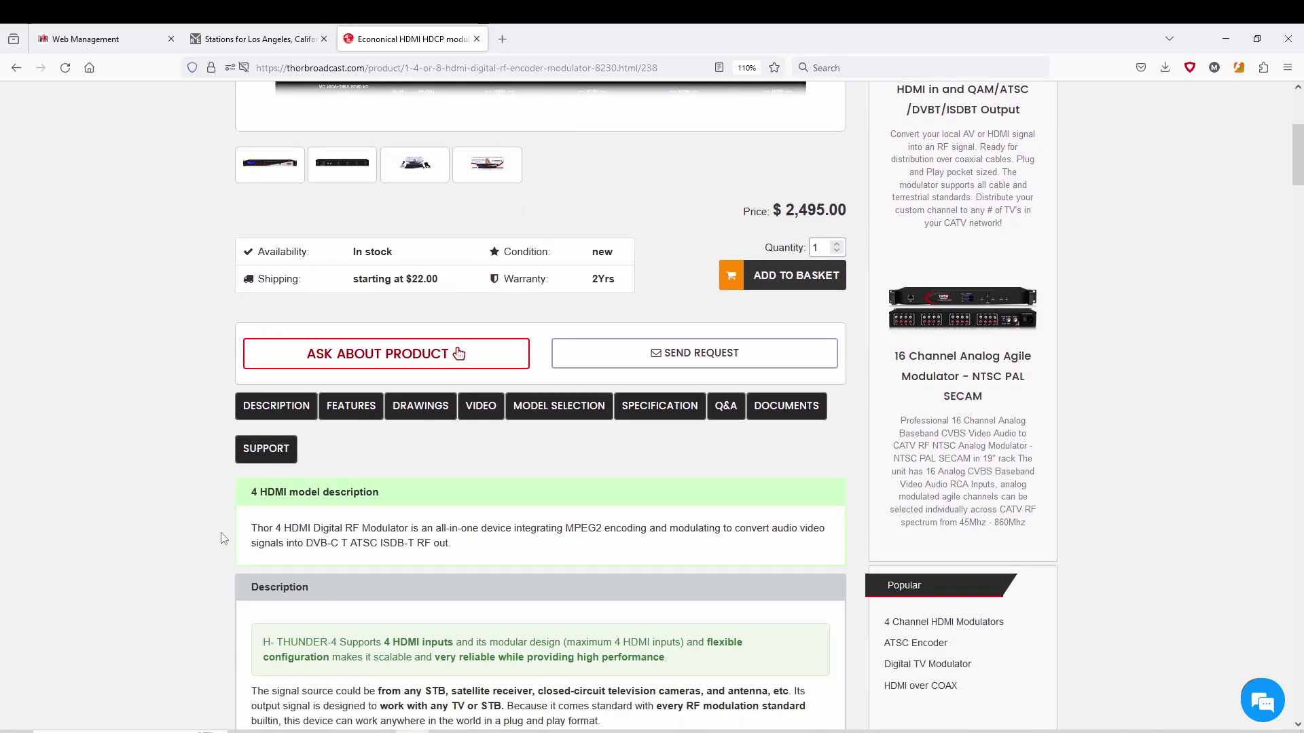
scroll(223, 539, down, 20)
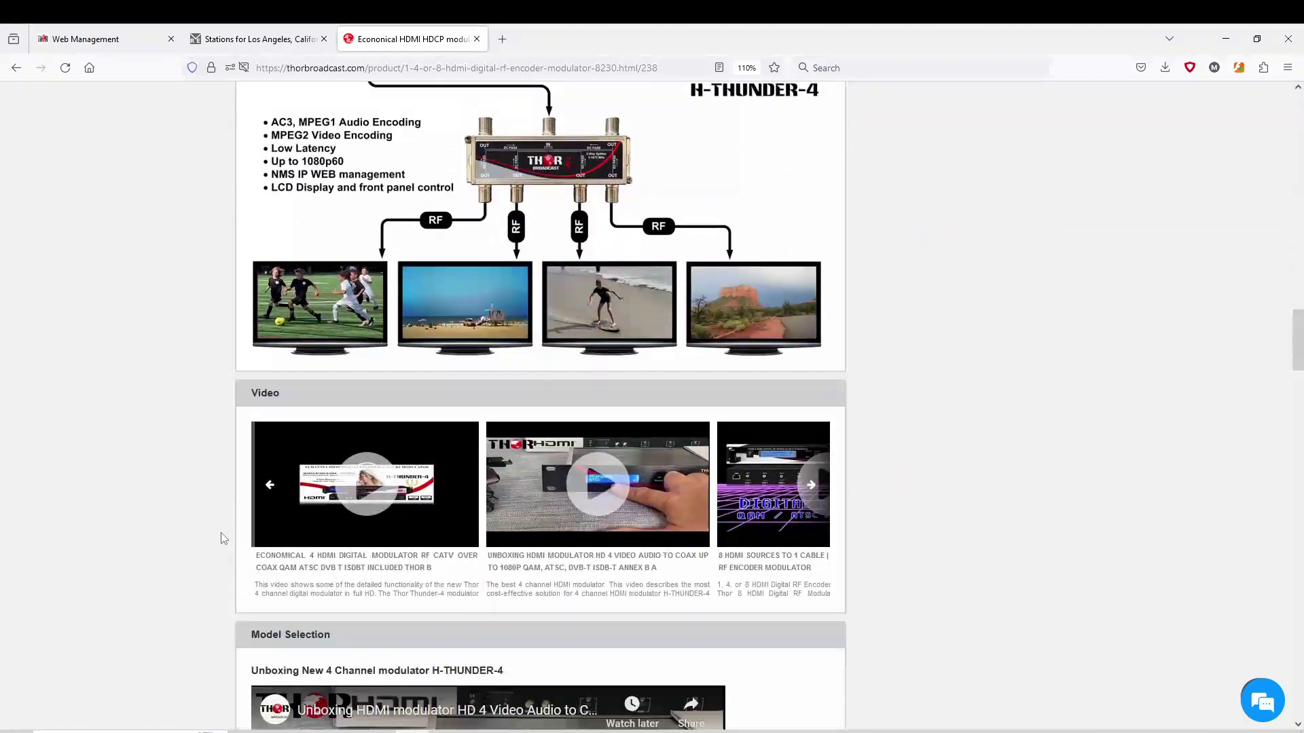
scroll(223, 538, down, 20)
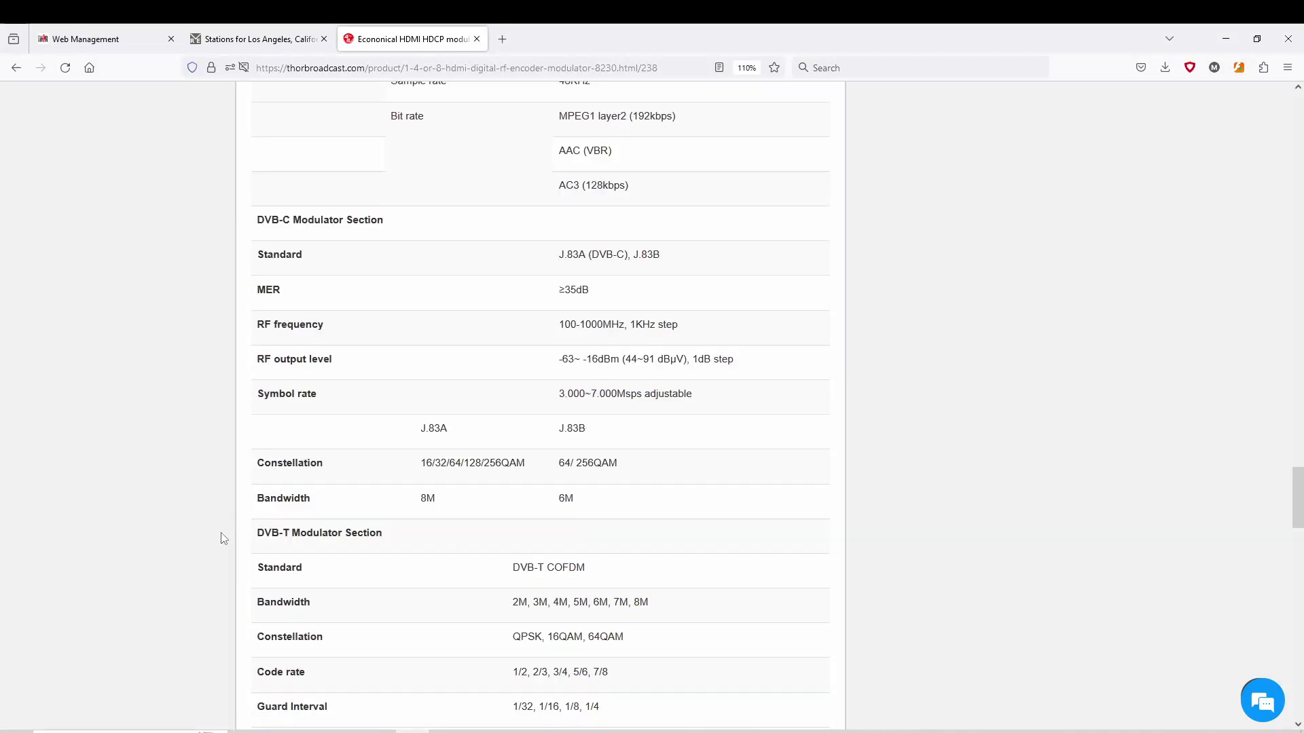
scroll(223, 539, down, 20)
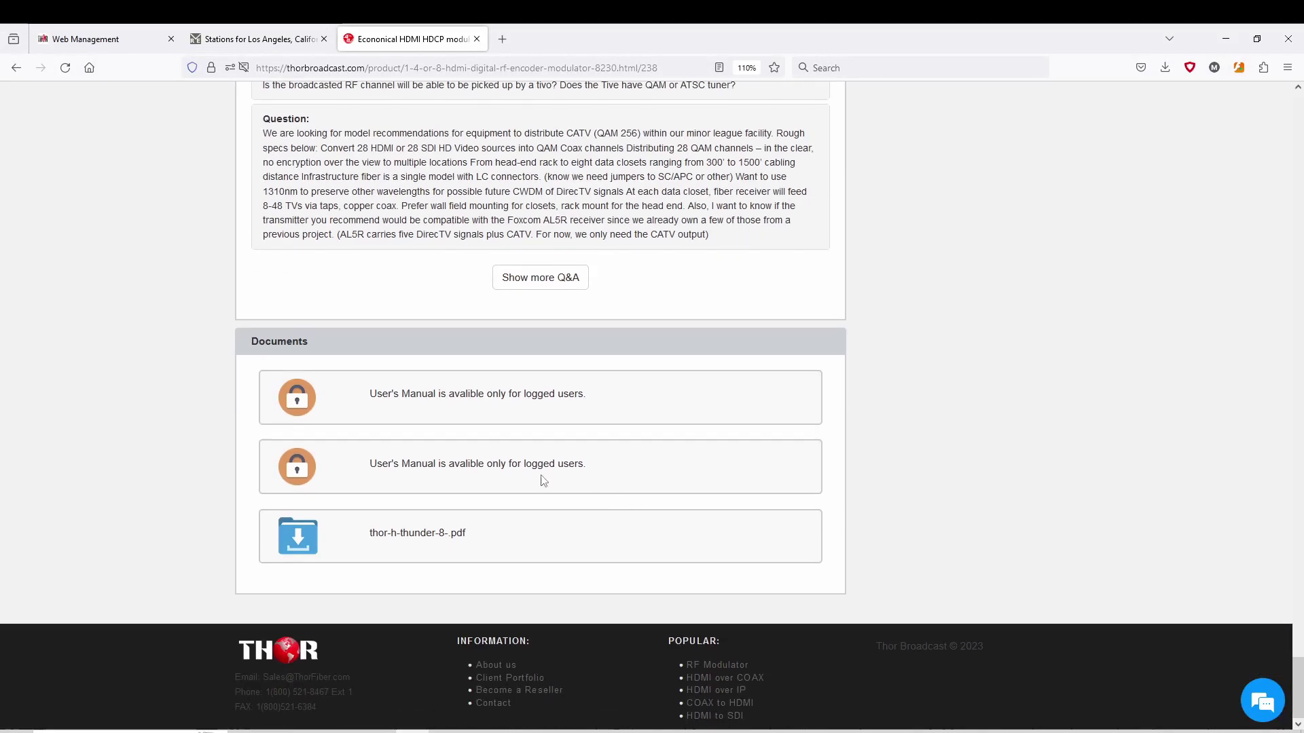
scroll(426, 424, up, 2)
scroll(448, 472, up, 20)
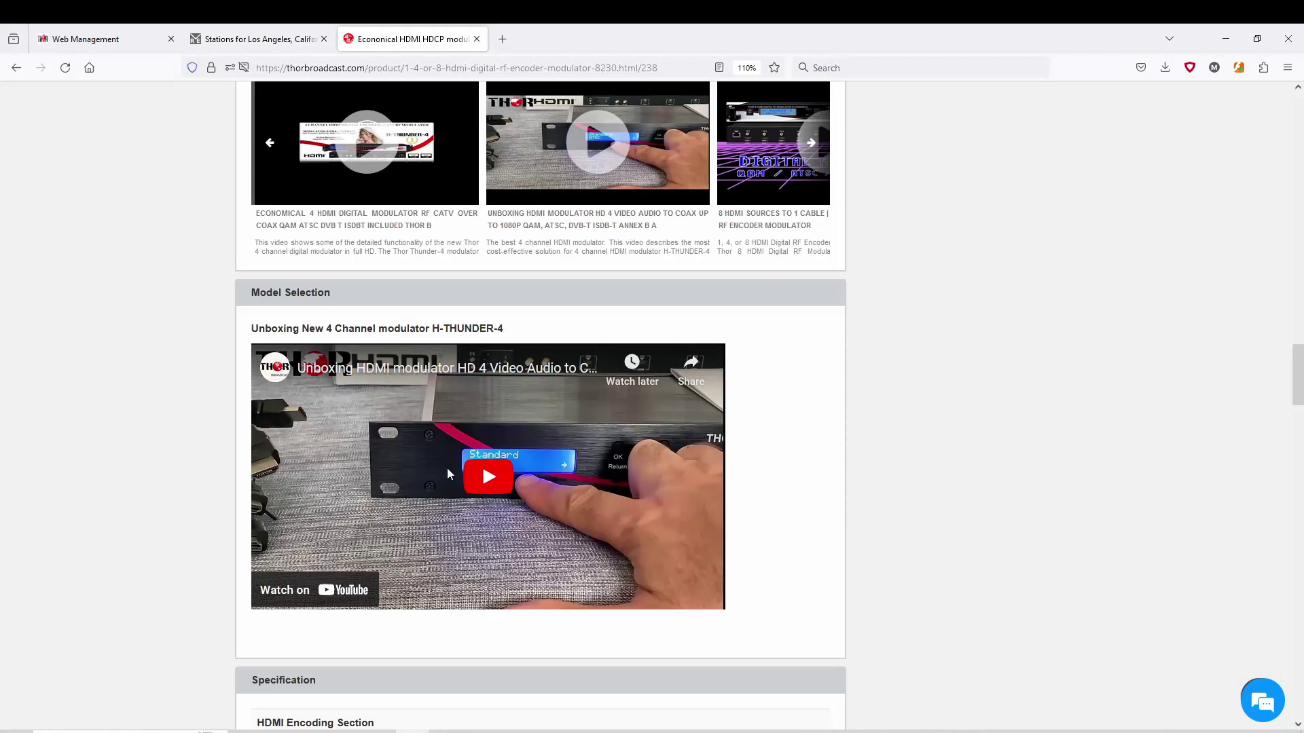
scroll(448, 473, up, 15)
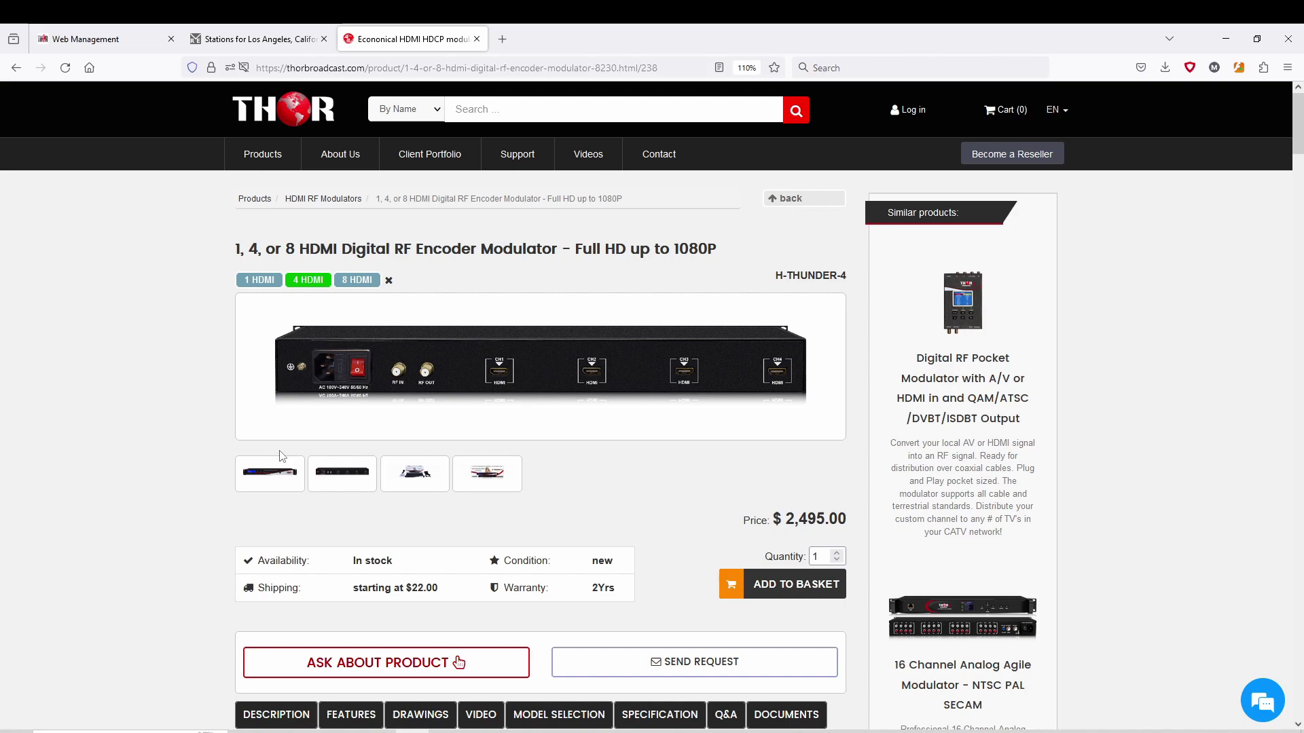
Switch to the Web Management login and sign in with the account password.
click(102, 38)
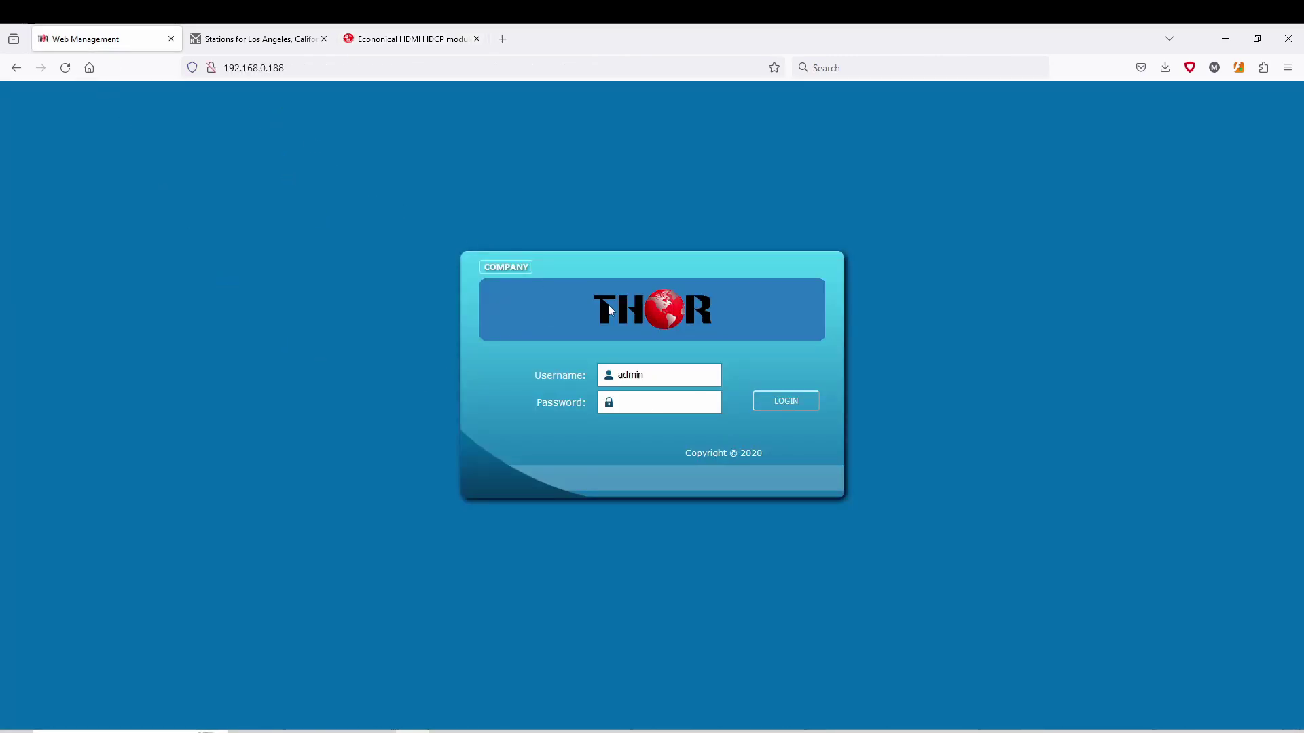
click(644, 409)
text(••)
key(Return)
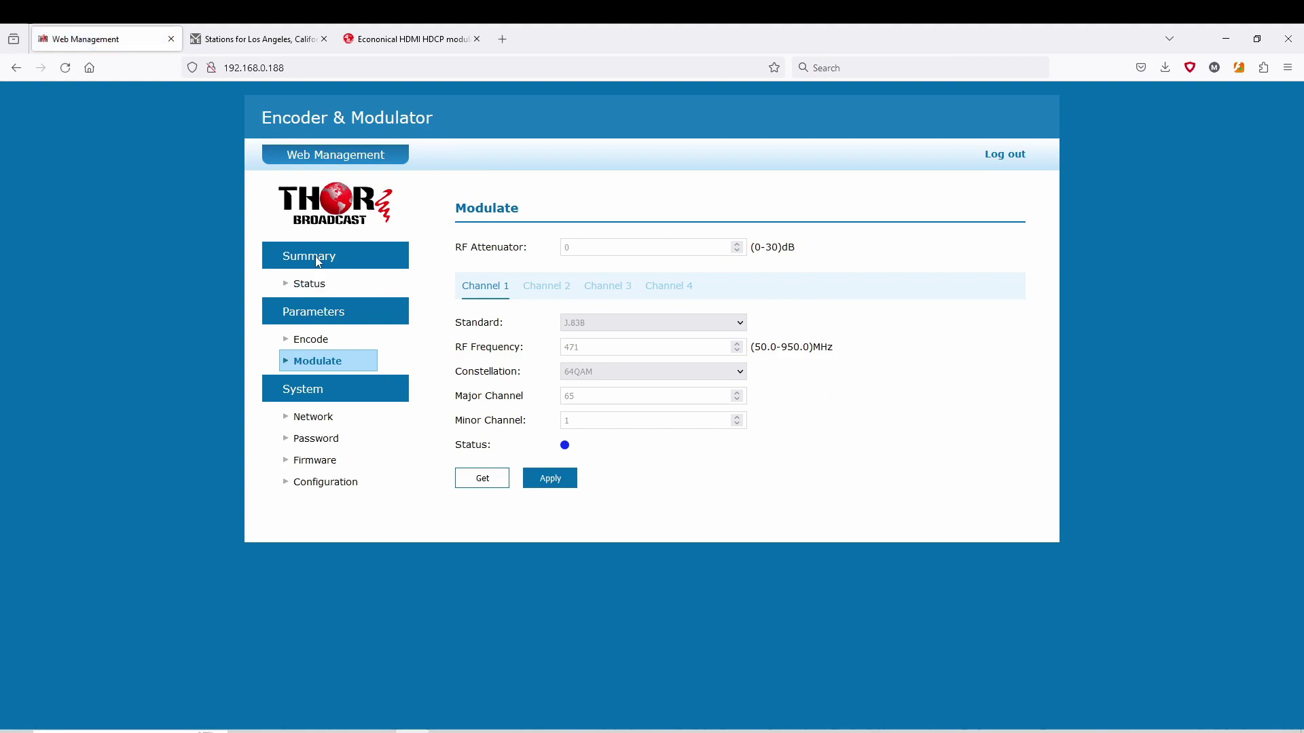
Open the Status summary showing all four channels' modulator status.
click(318, 285)
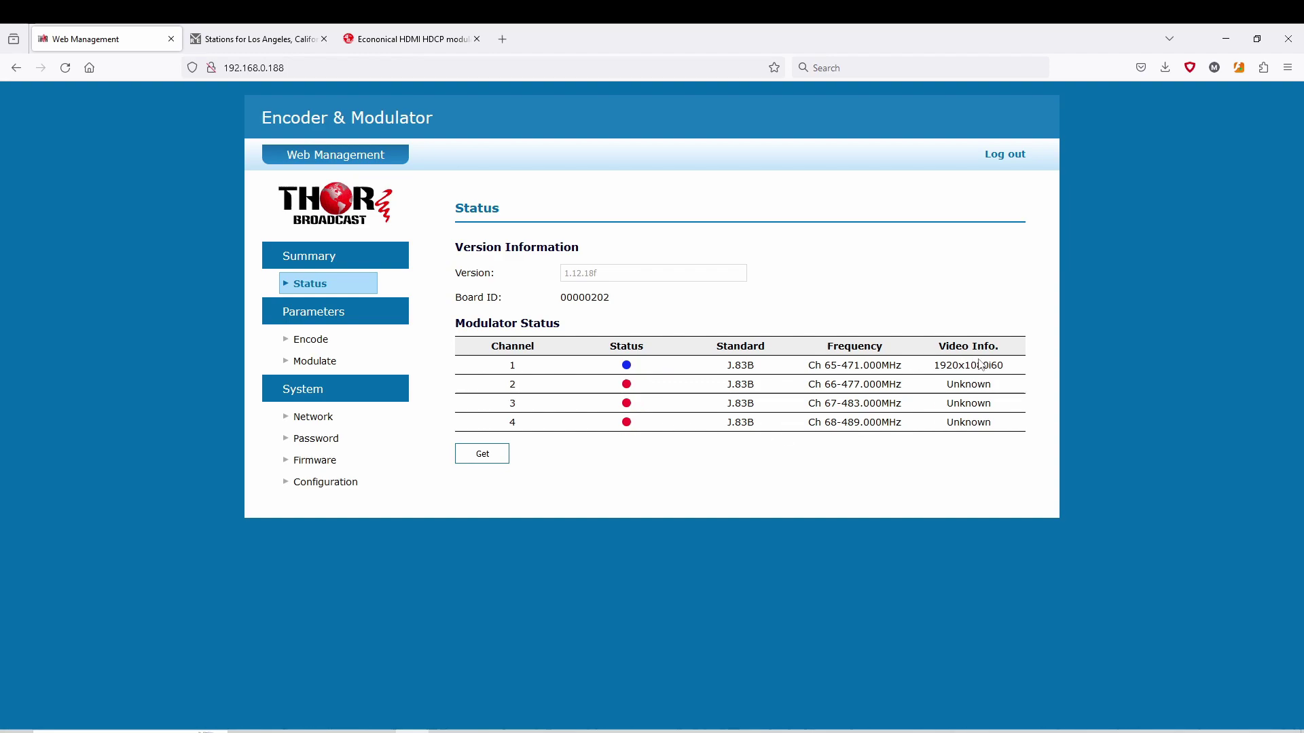
Open Encode settings, compare Channel 2, and start editing channel 1's 19 Mbps bit rate.
click(307, 340)
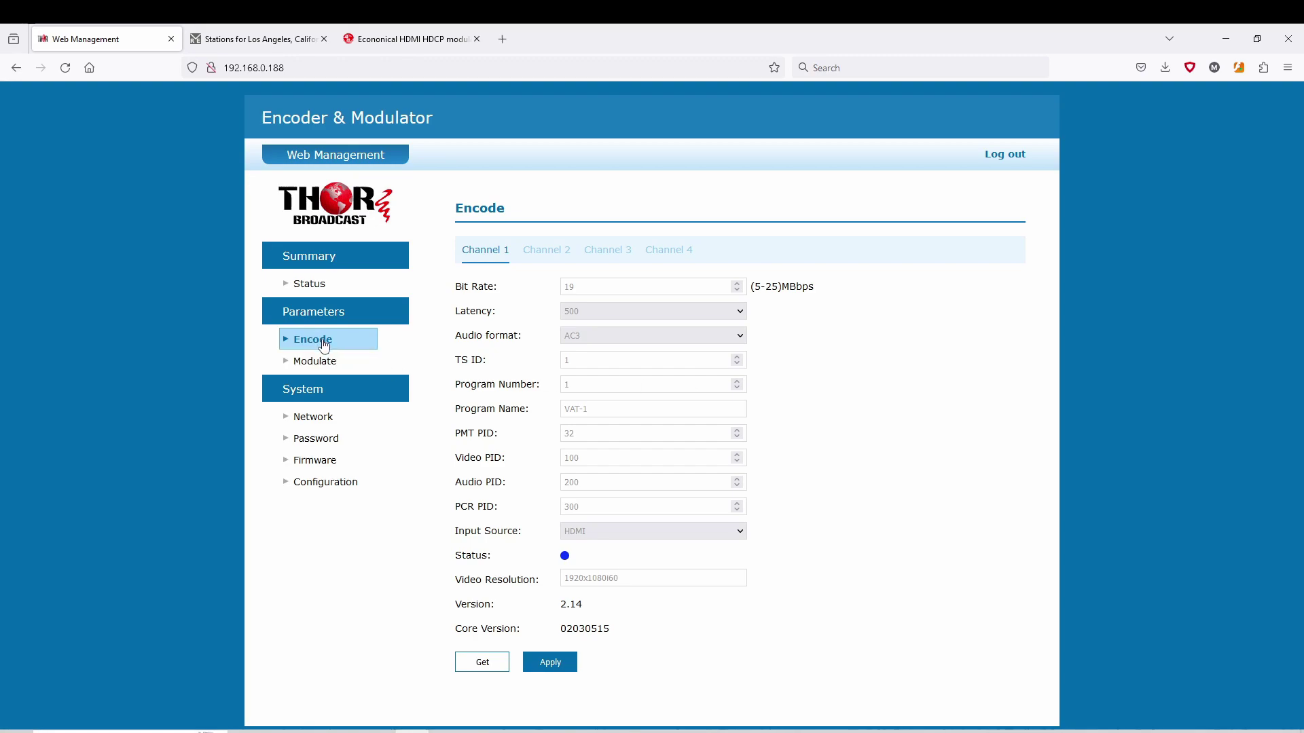
click(540, 251)
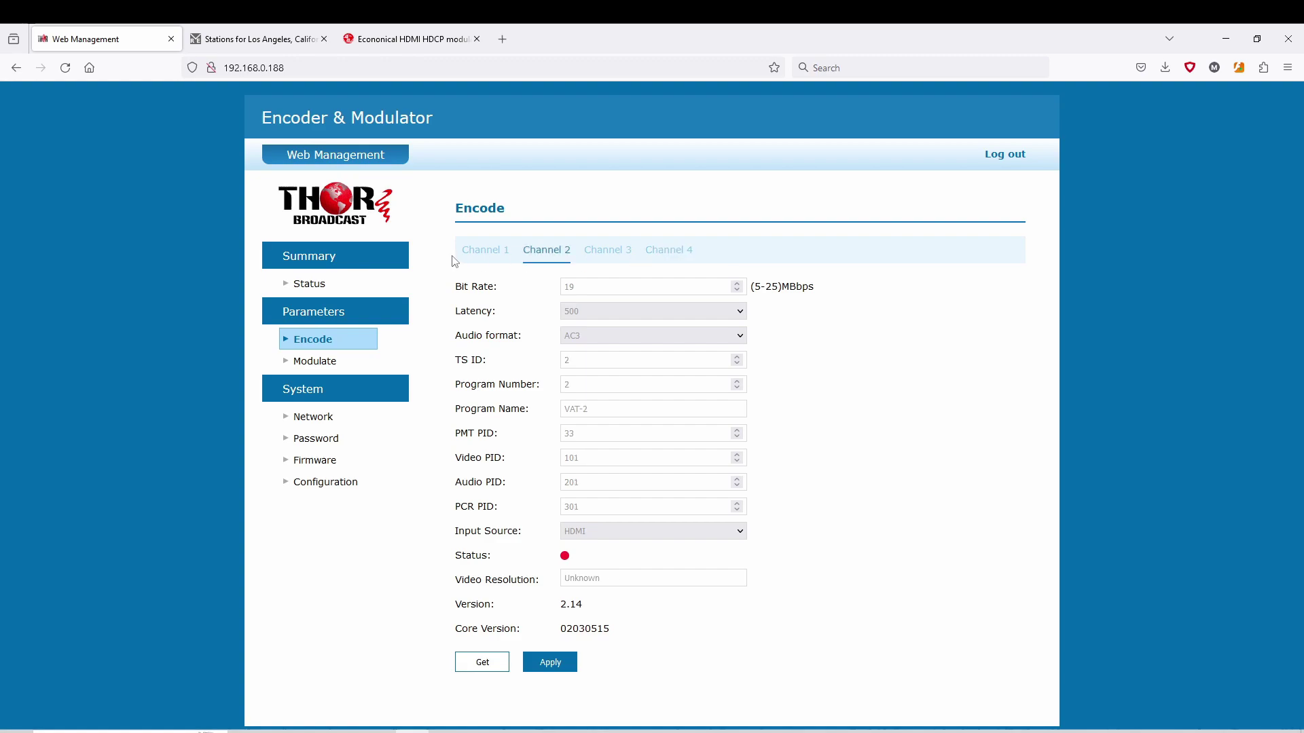
click(477, 251)
click(482, 251)
click(602, 288)
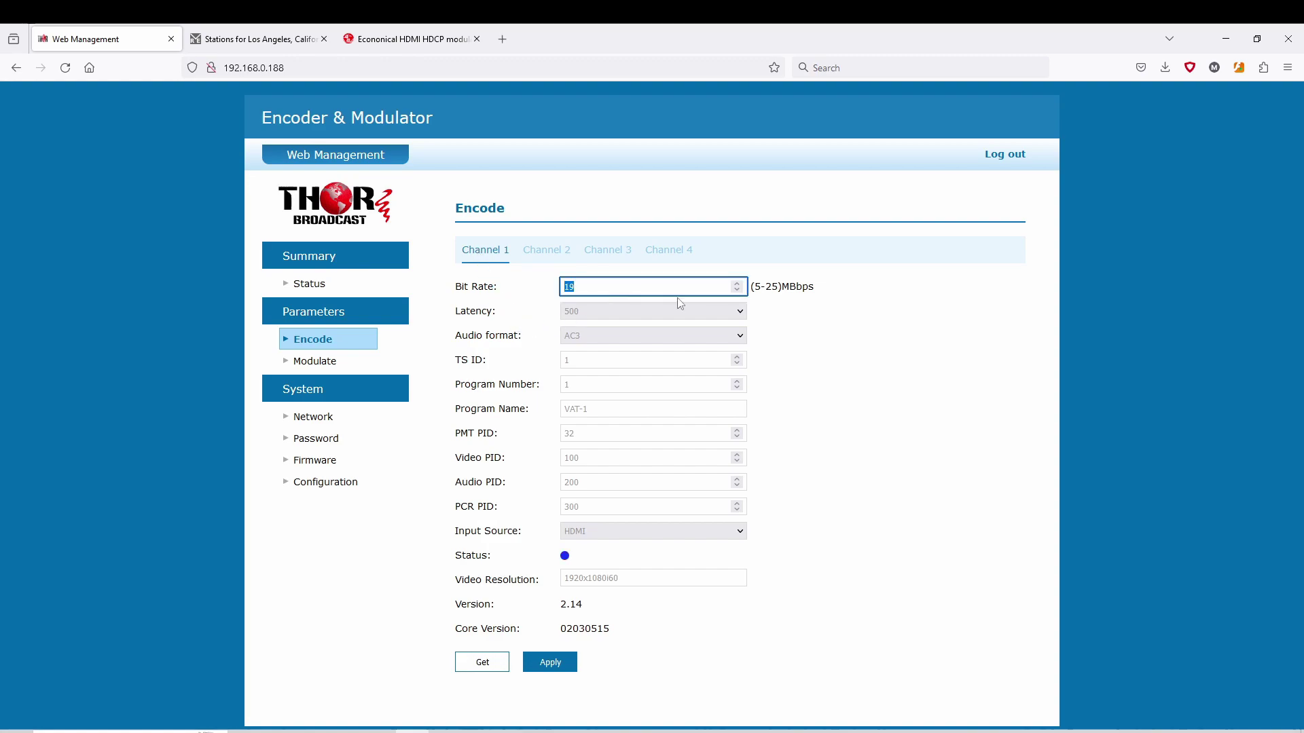
click(606, 313)
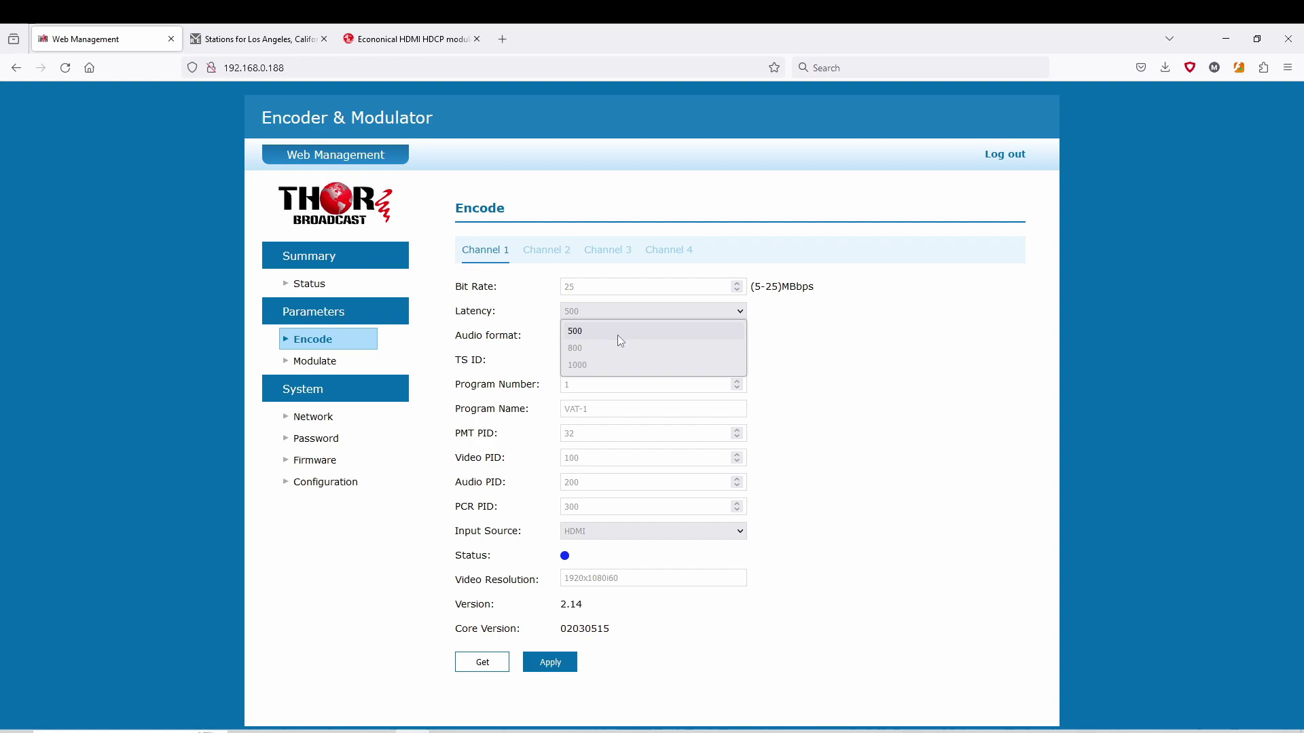
click(587, 331)
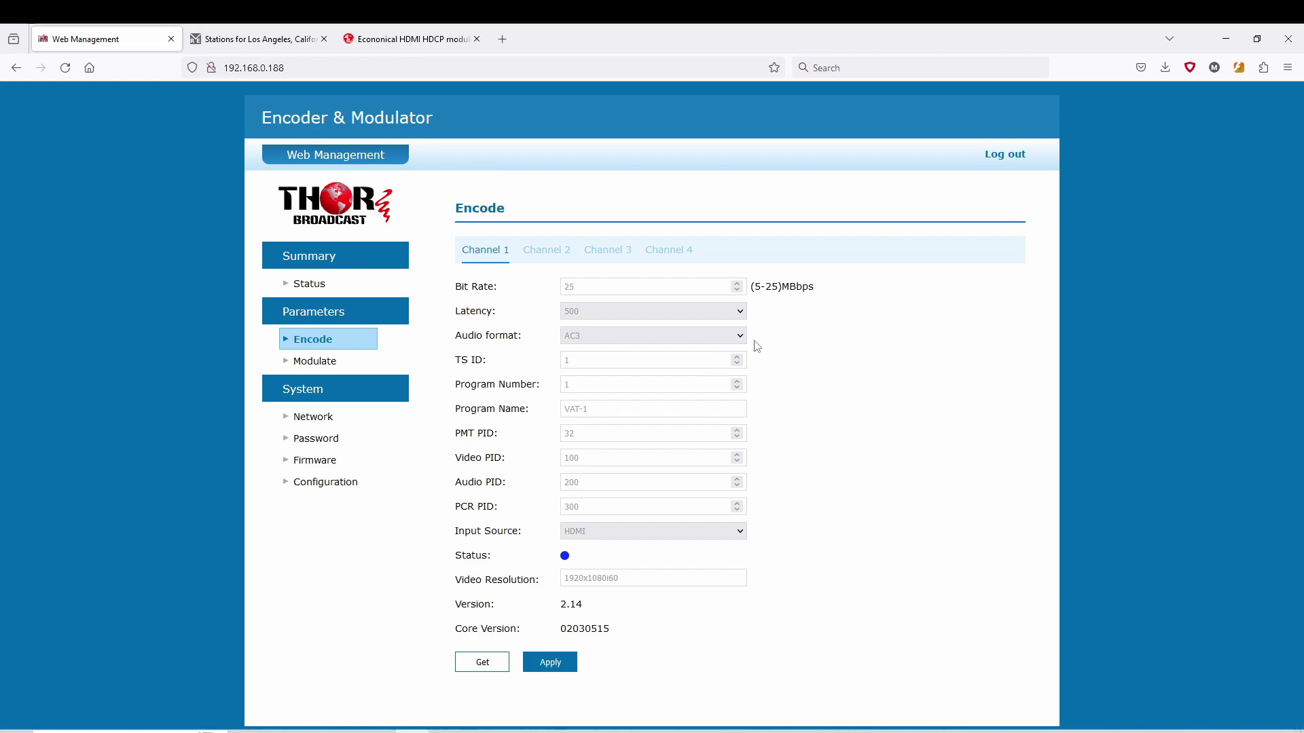
click(606, 312)
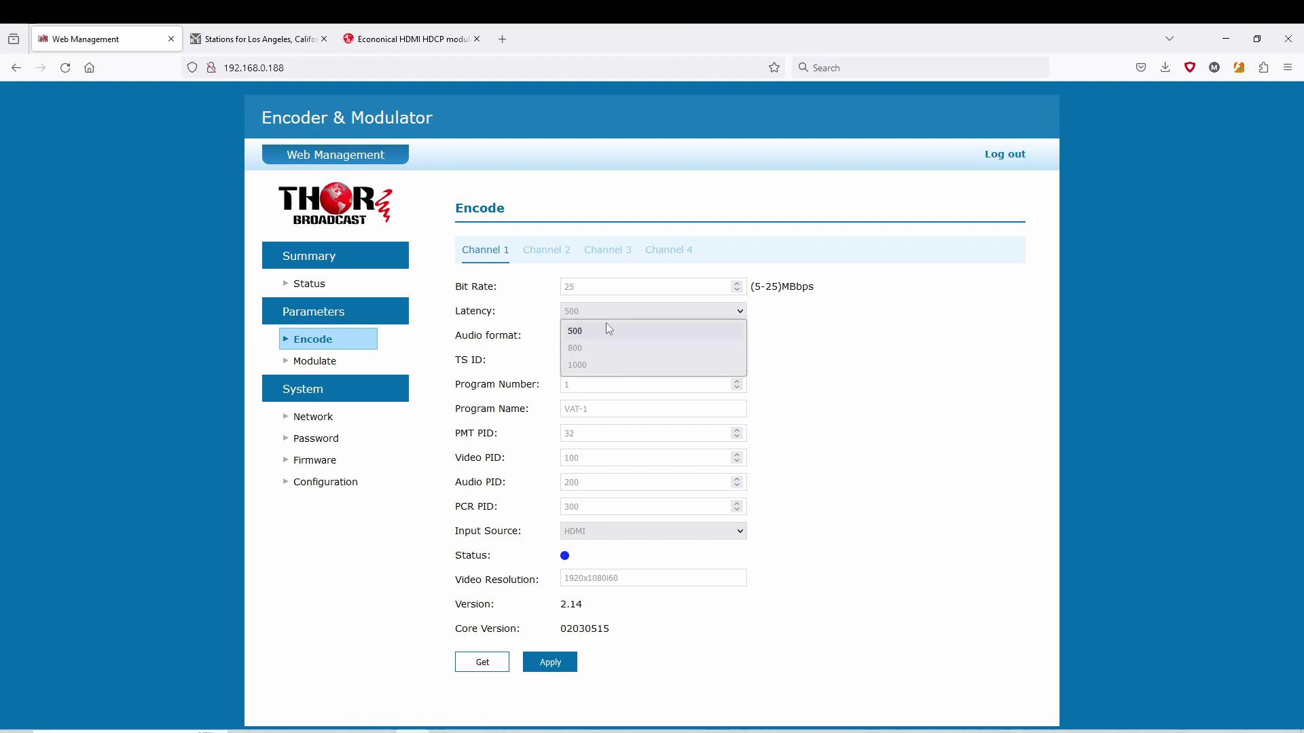
click(602, 333)
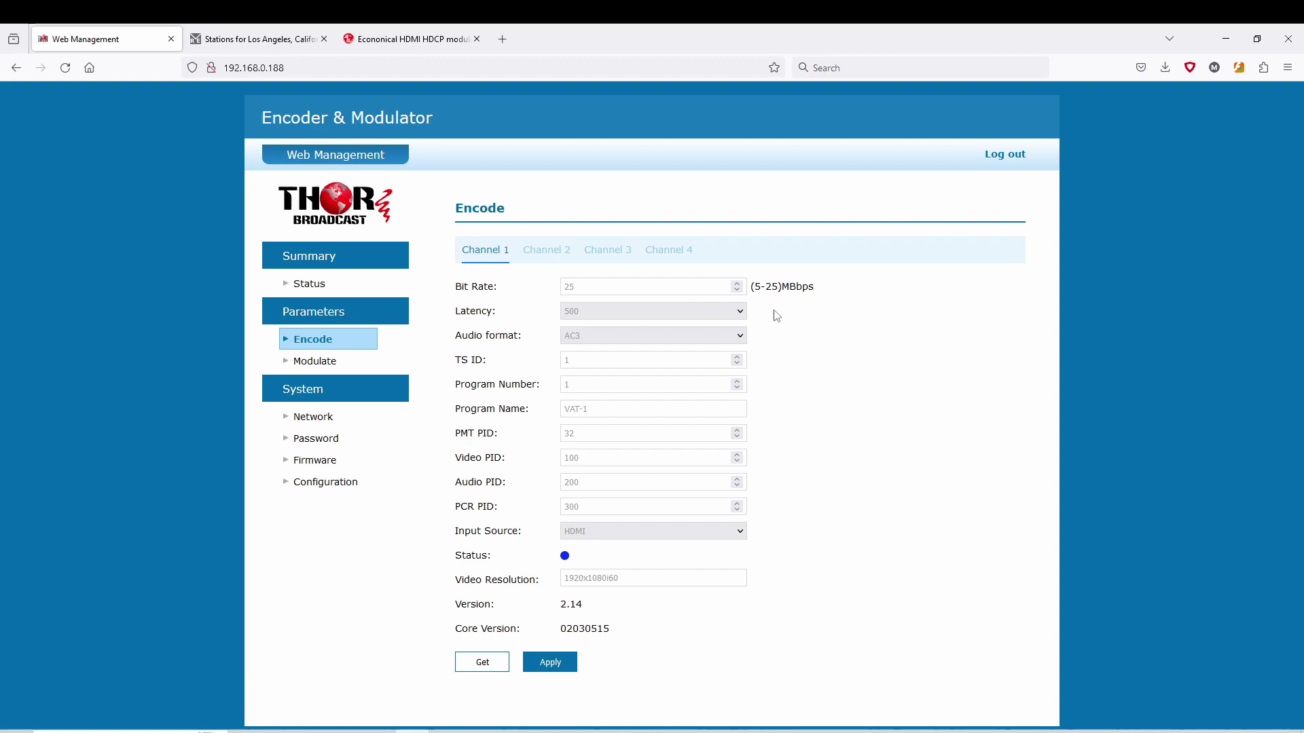
Keep AC3 audio and HDMI input, and rename the program from VAT-1 to Bluray.
click(741, 336)
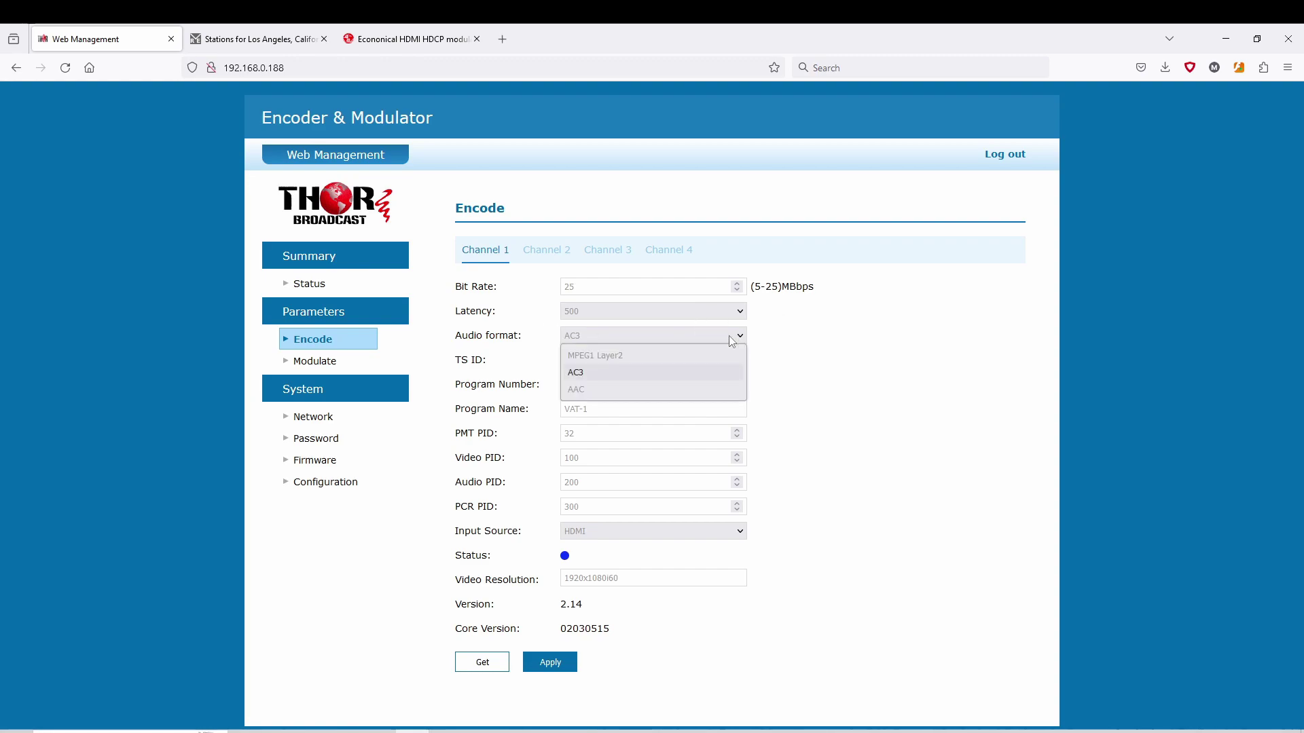
click(595, 371)
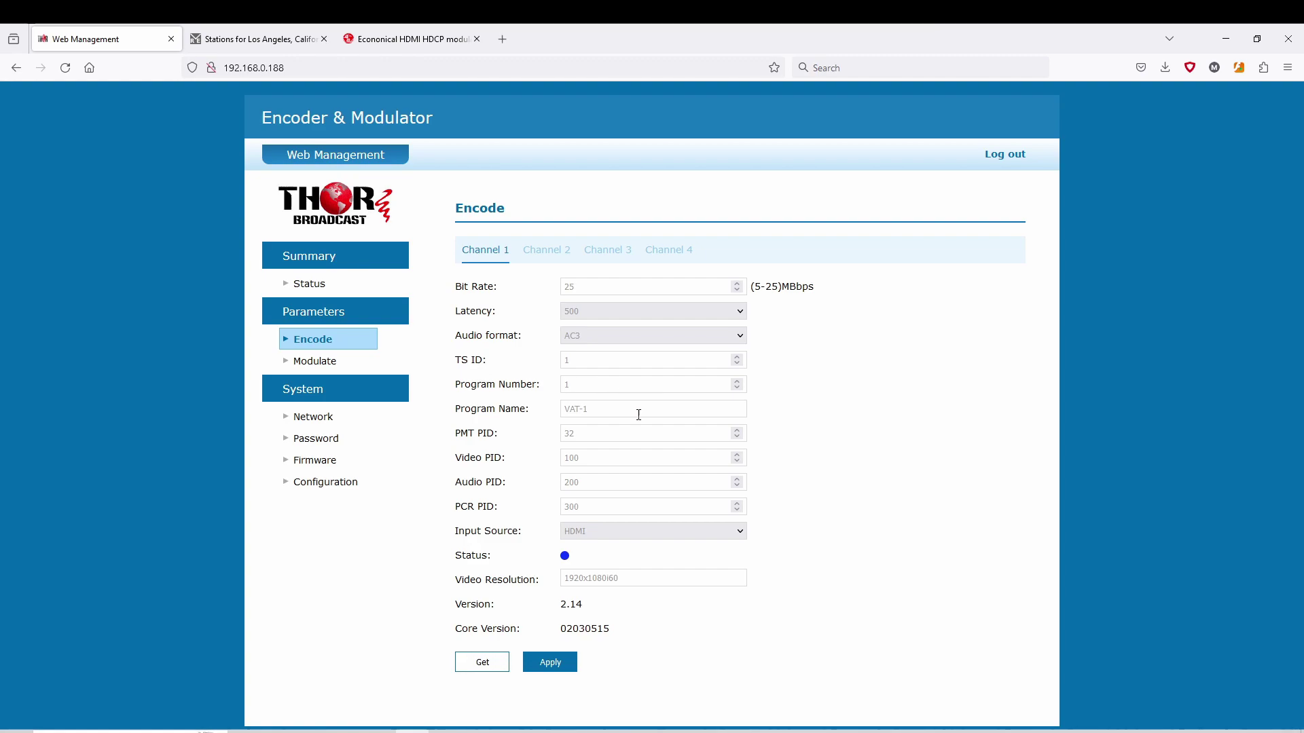
drag(638, 414, 510, 407)
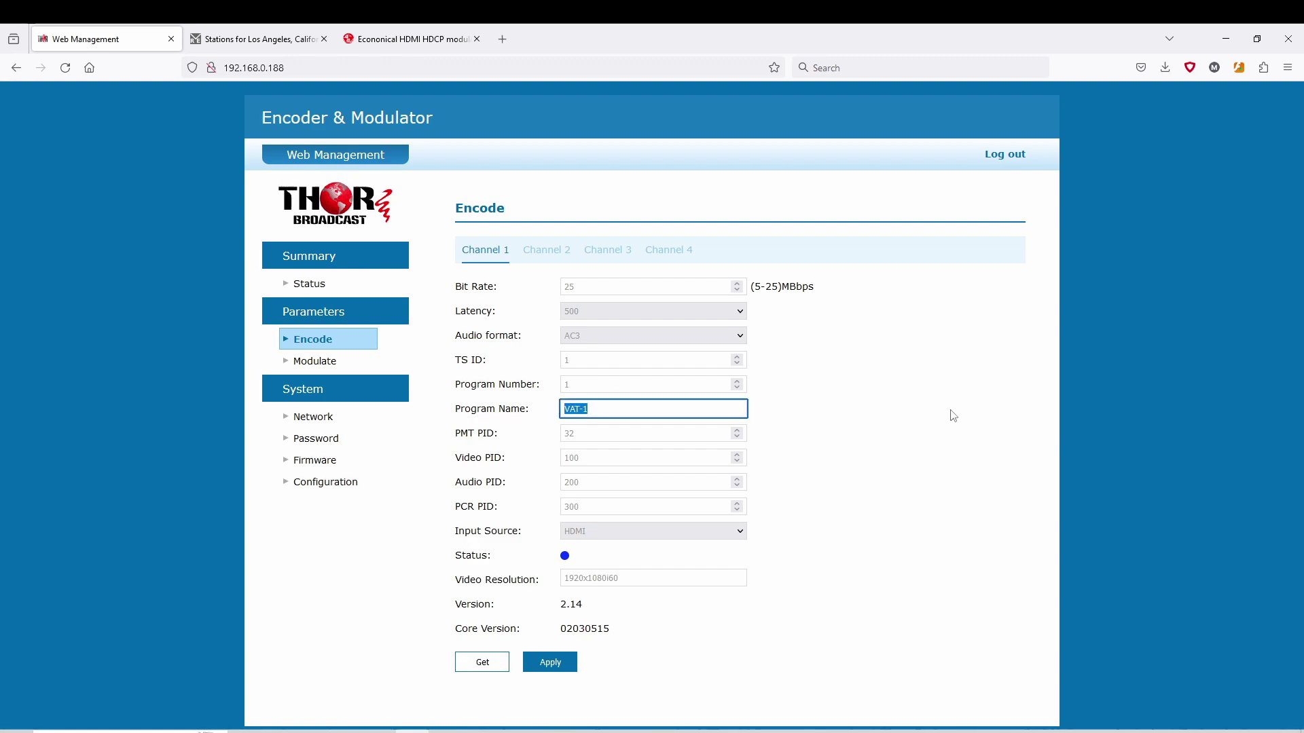
text(Blur)
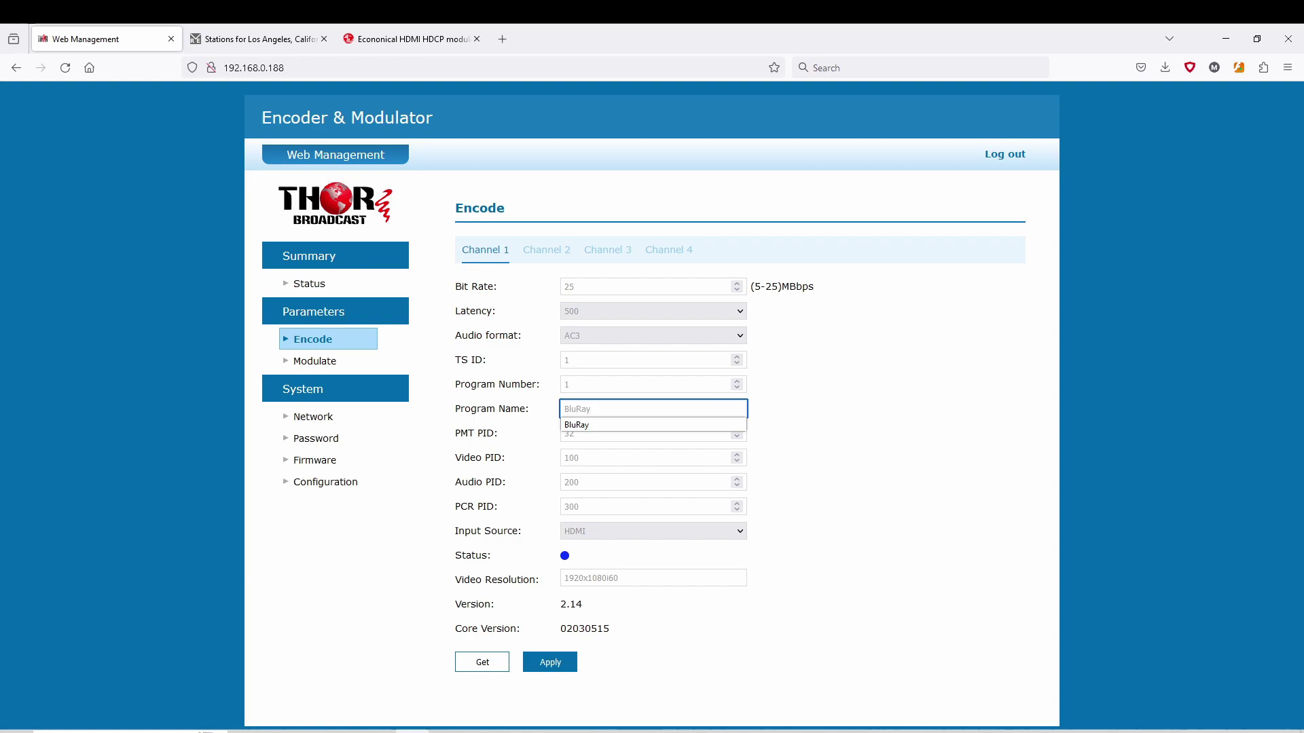
text(ay)
click(655, 427)
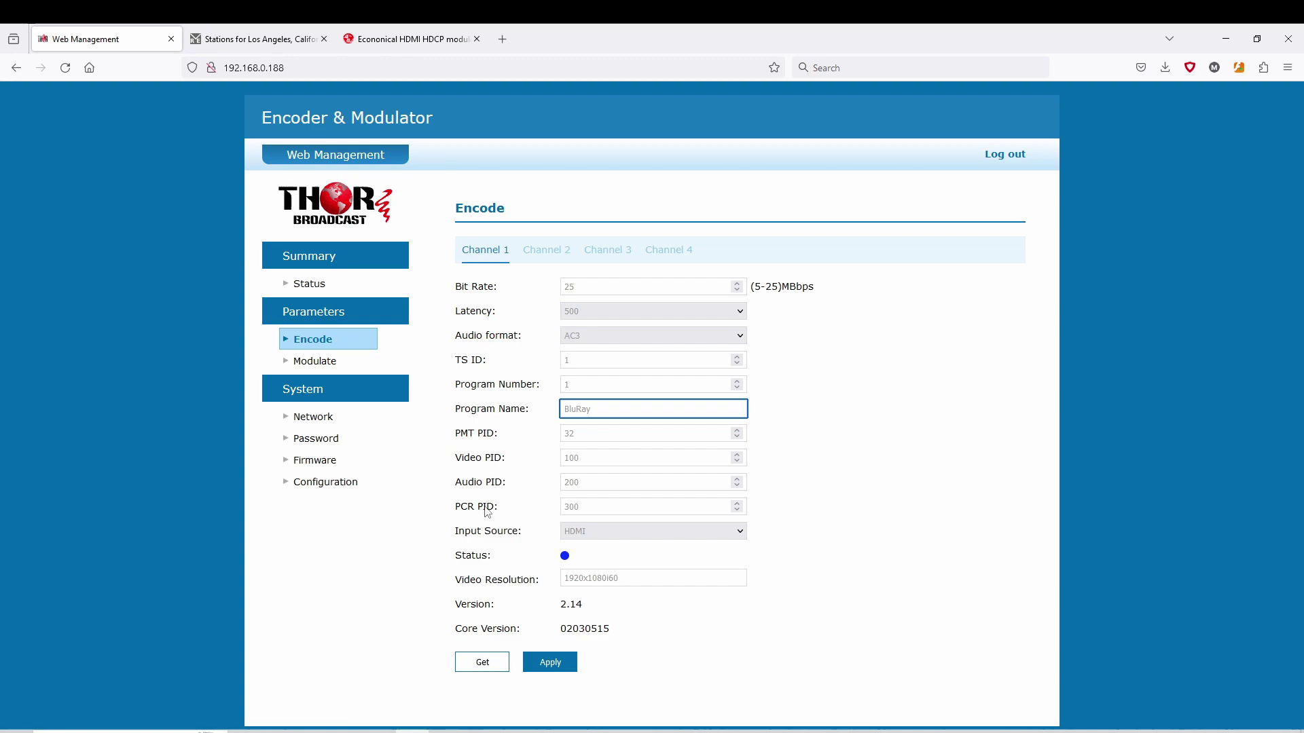
click(738, 534)
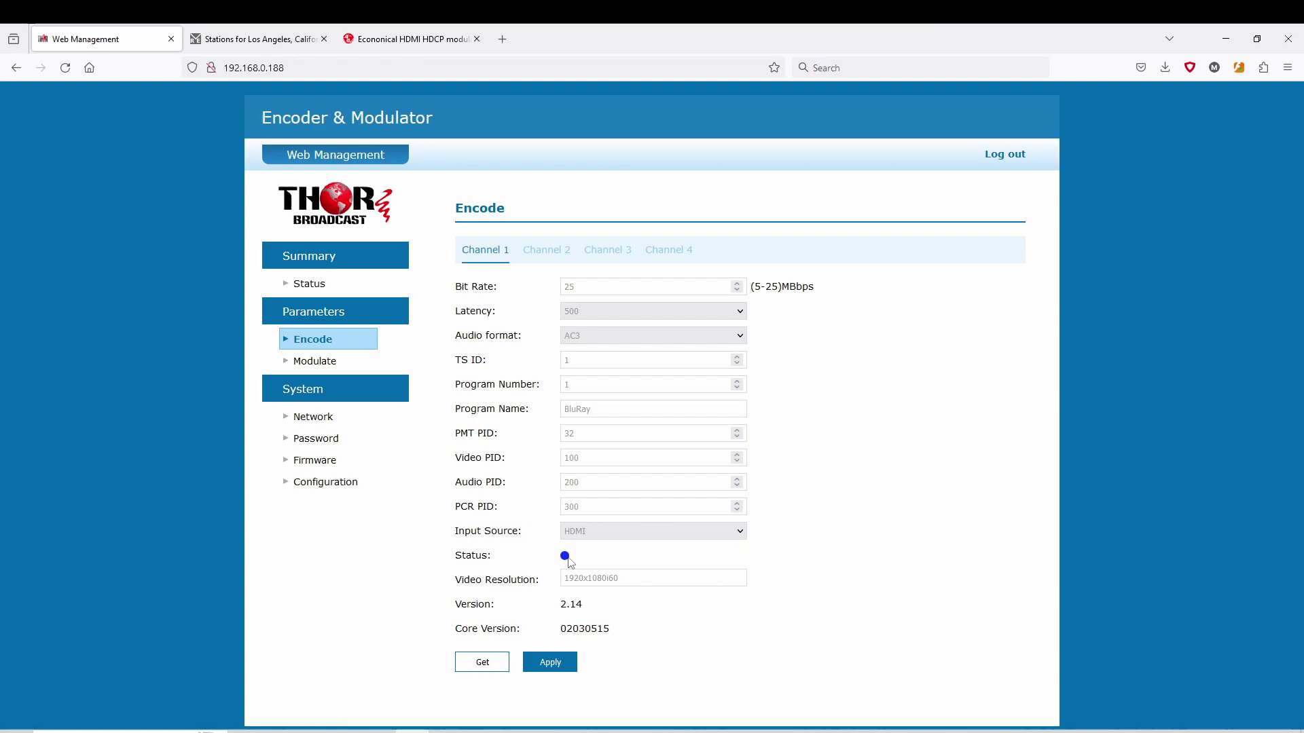
click(641, 578)
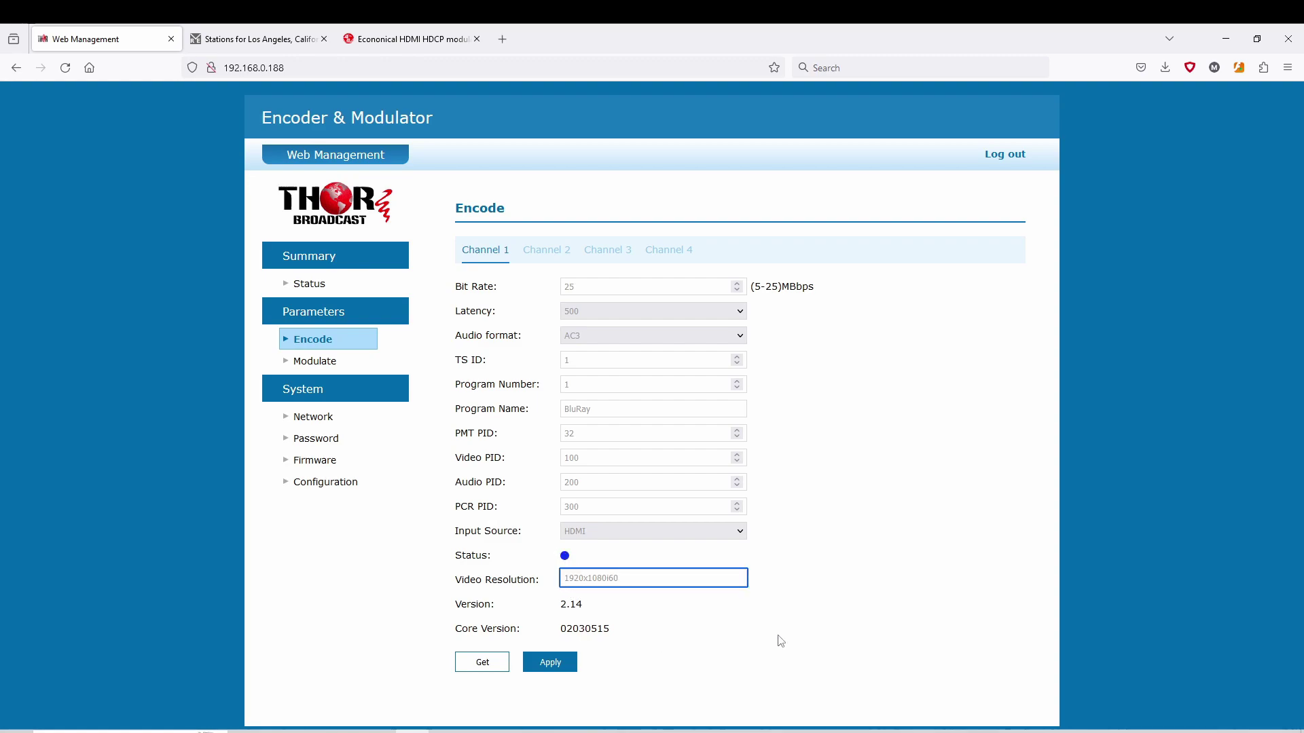
Apply channel 1's encode settings and recheck the program name field.
click(549, 660)
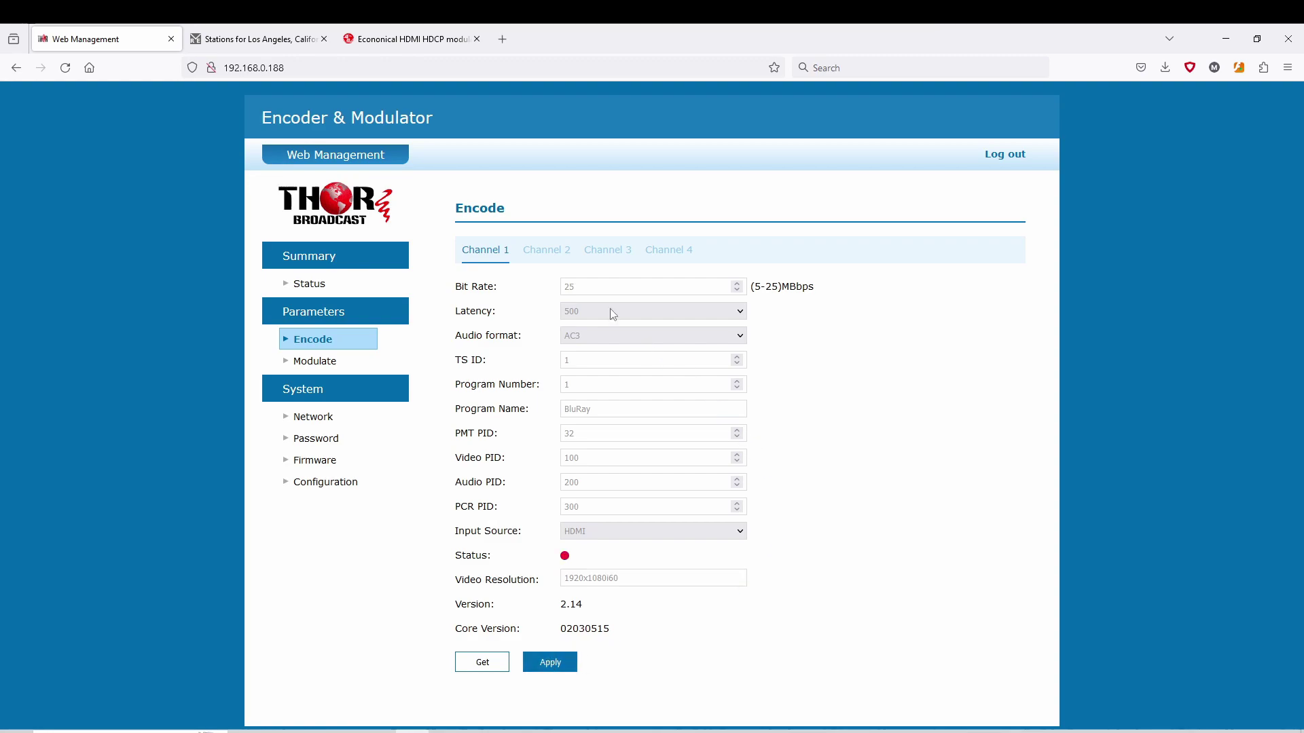
click(597, 408)
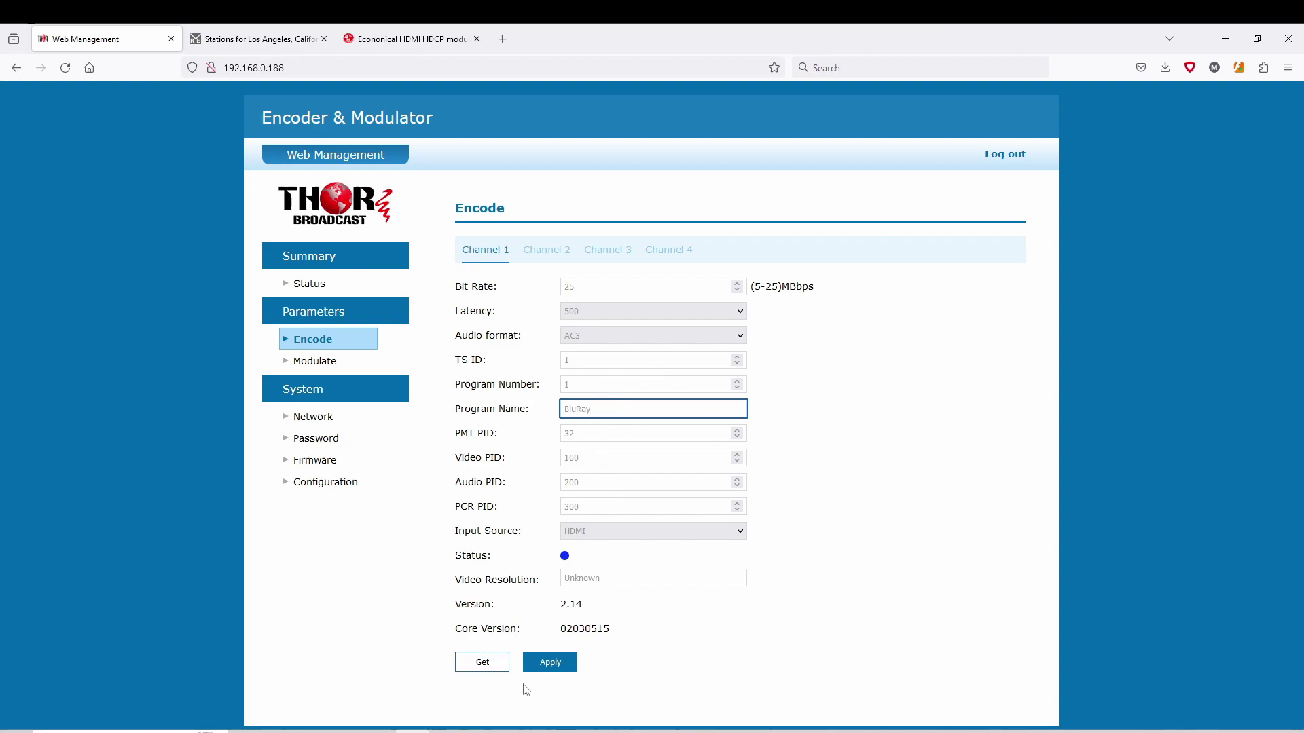
click(903, 518)
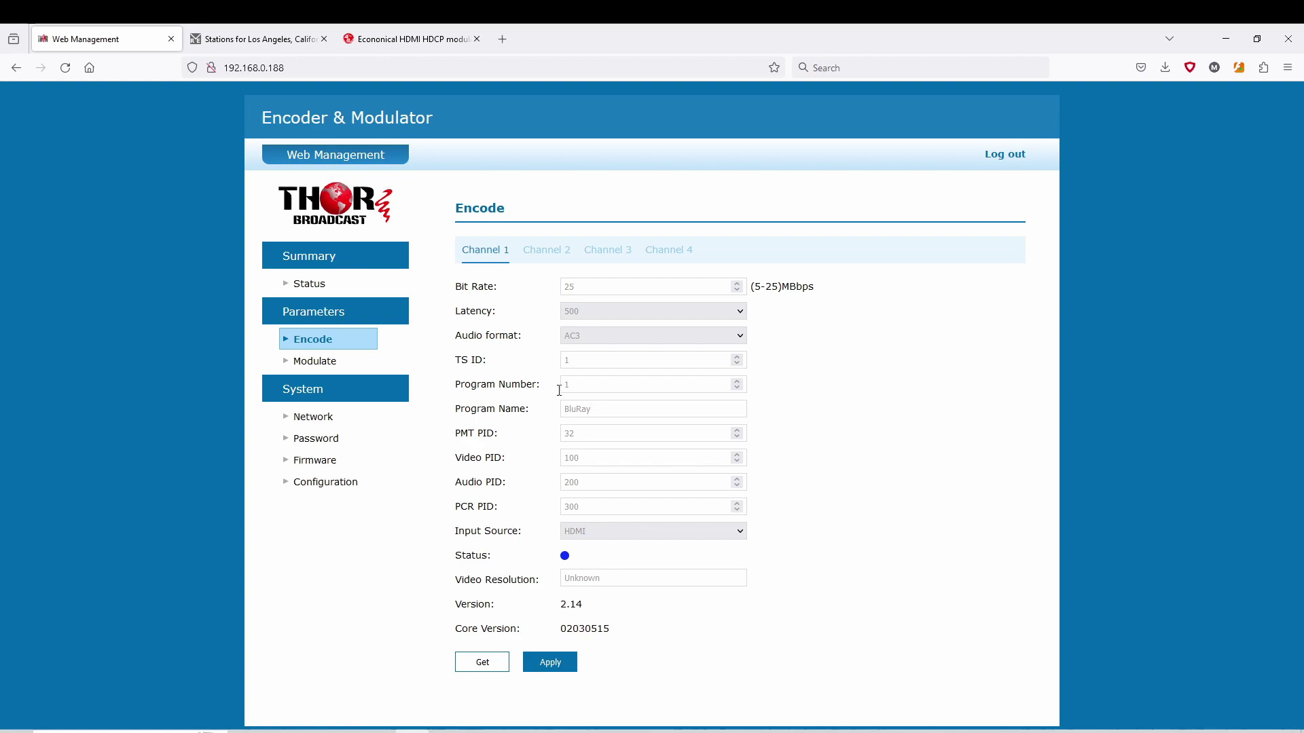
Go to channel 1's Modulate page and expand the Standard dropdown.
click(309, 362)
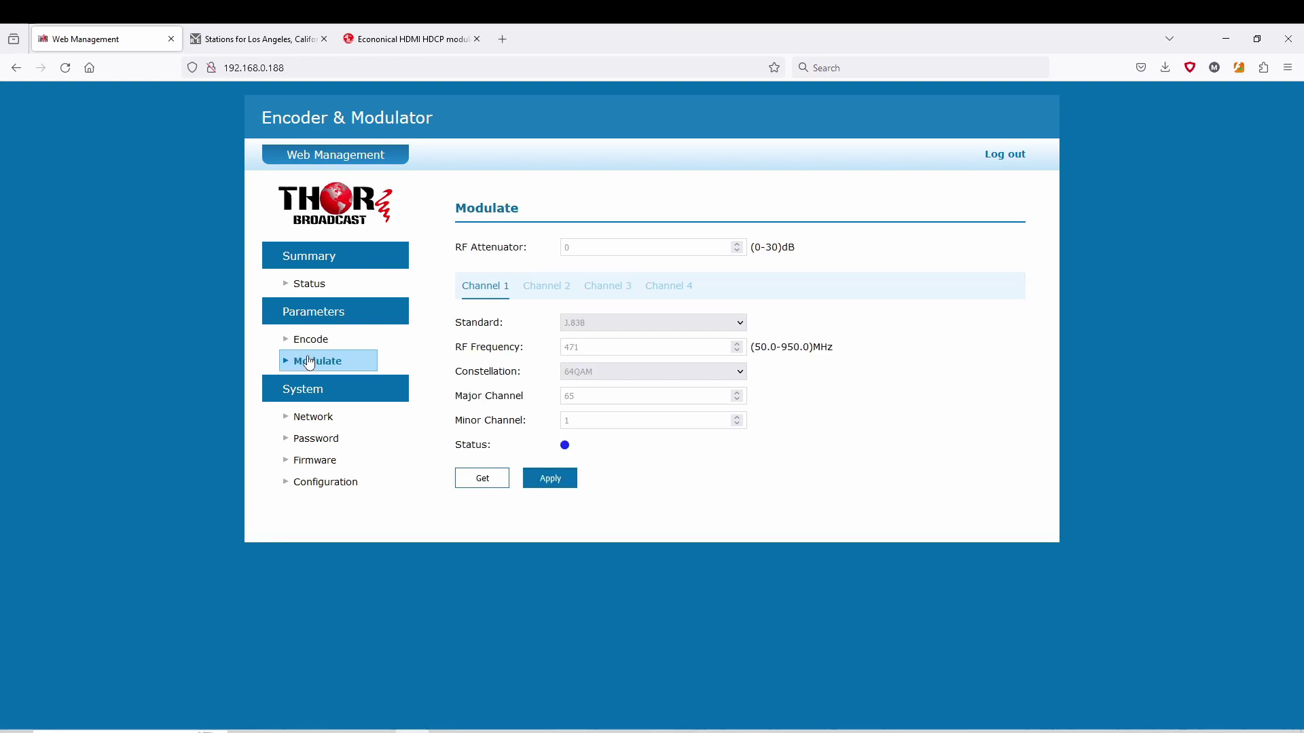
click(584, 242)
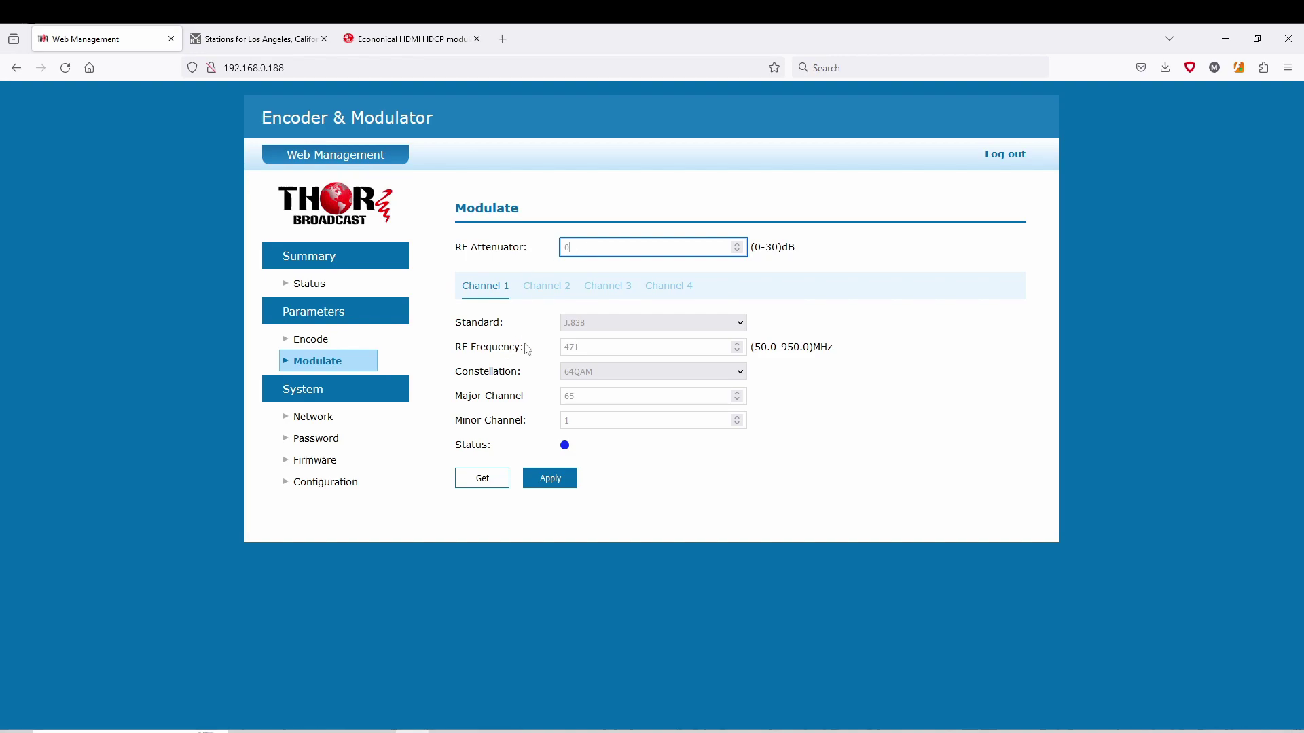
click(673, 329)
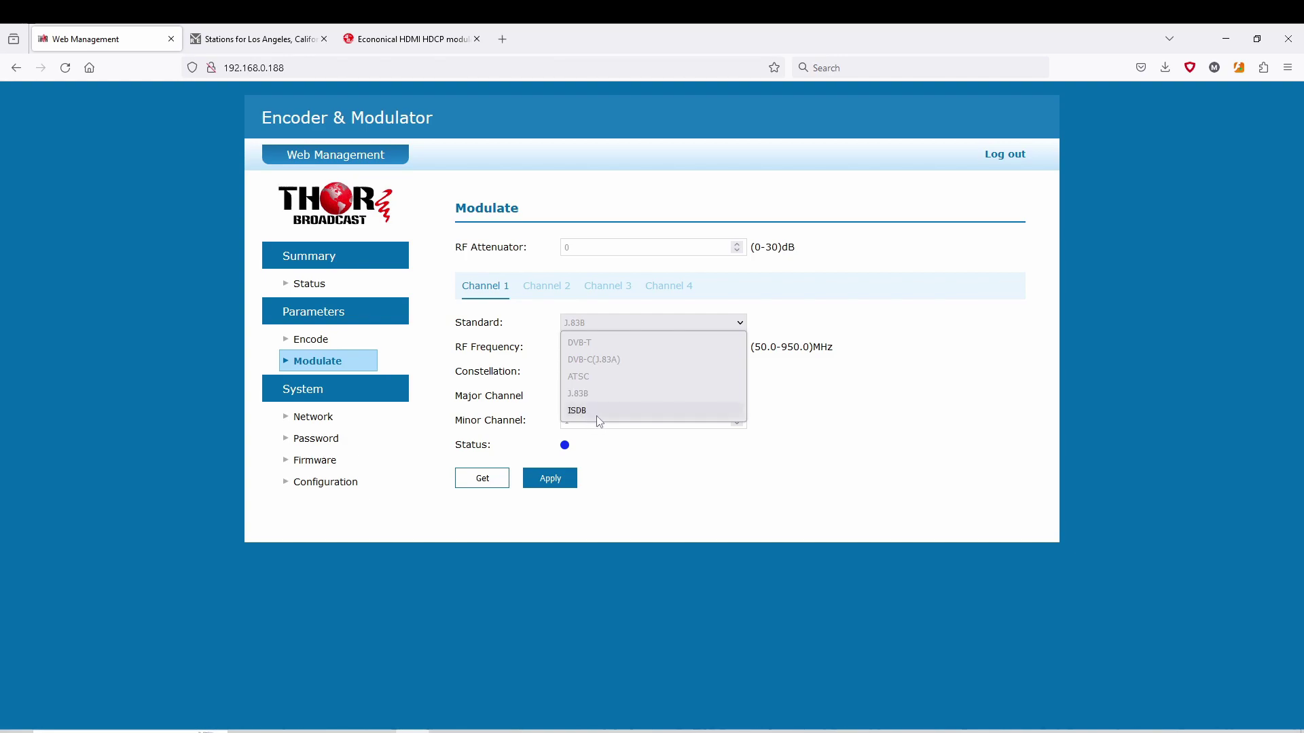
Keep J.83B, start replacing the 471 RF frequency, and choose 256QAM constellation.
click(631, 393)
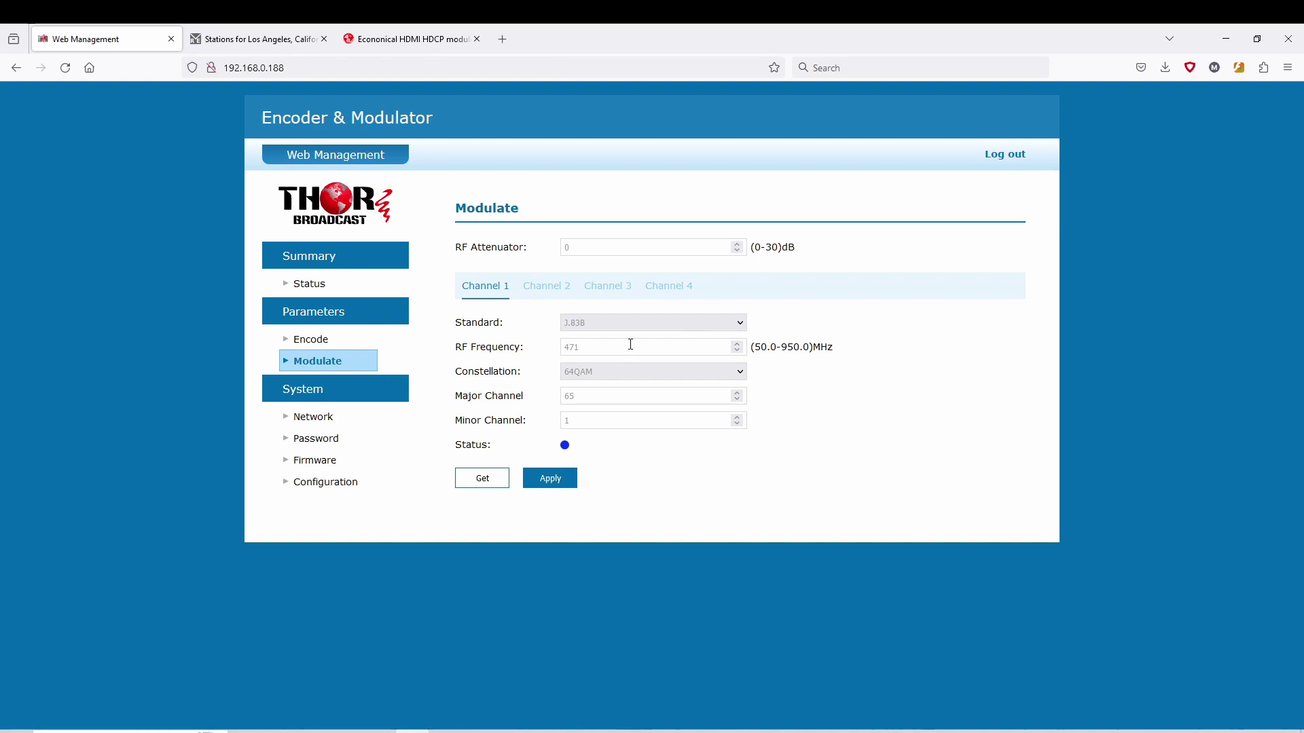
drag(629, 343, 530, 342)
text(57.00)
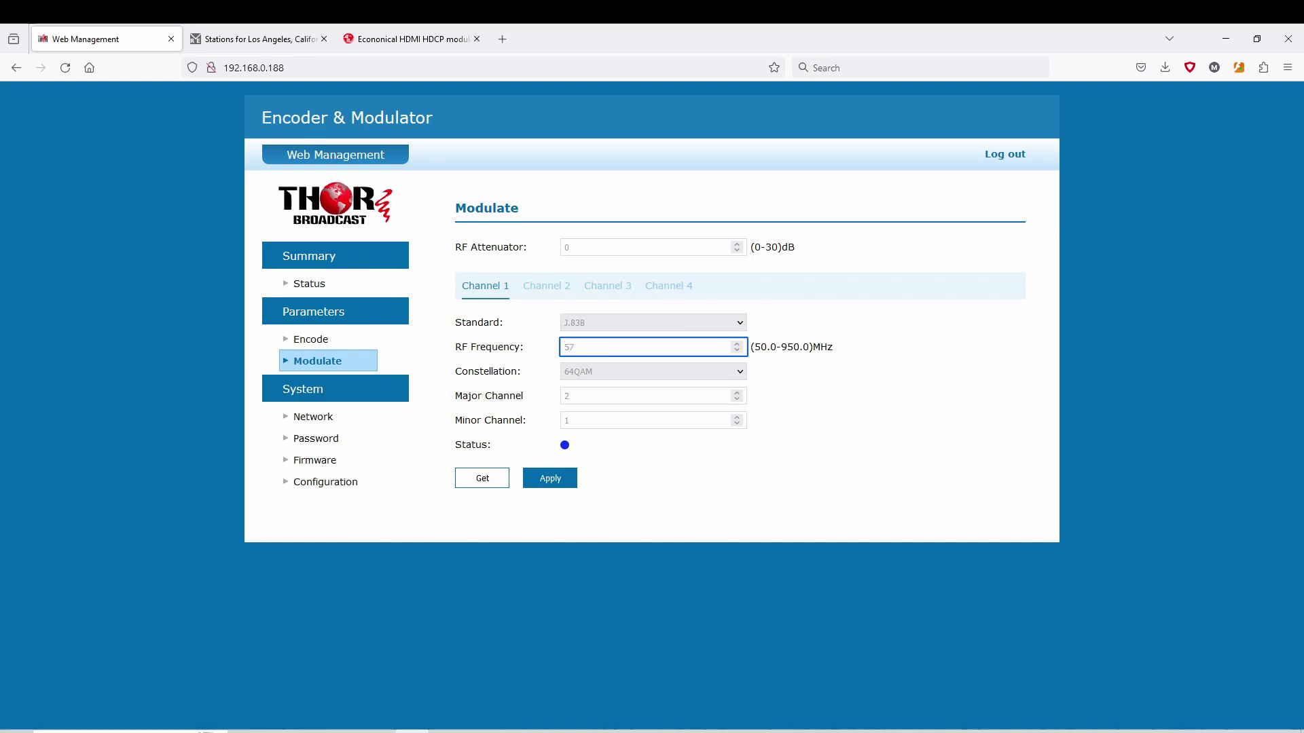
click(708, 364)
click(601, 407)
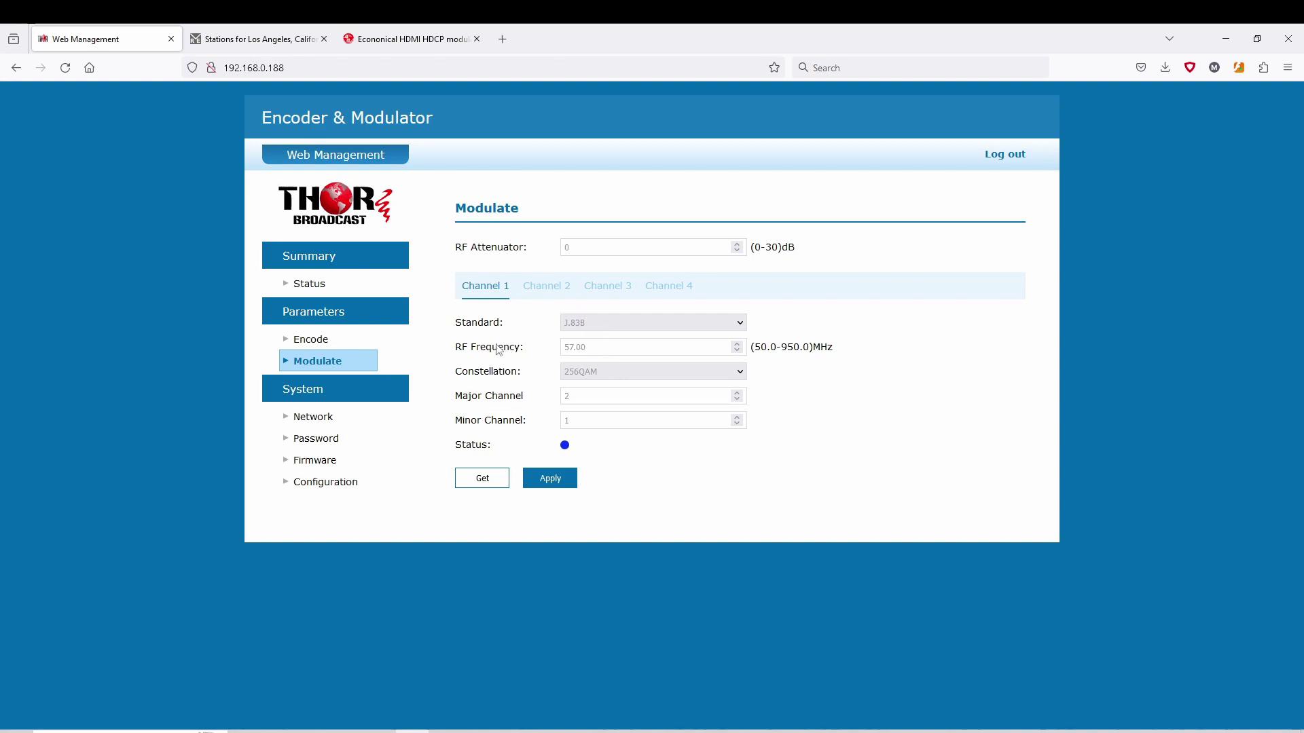
Check the 57.00 MHz frequency and major/minor channel values, then view Channel 2's settings.
click(642, 346)
double_click(641, 346)
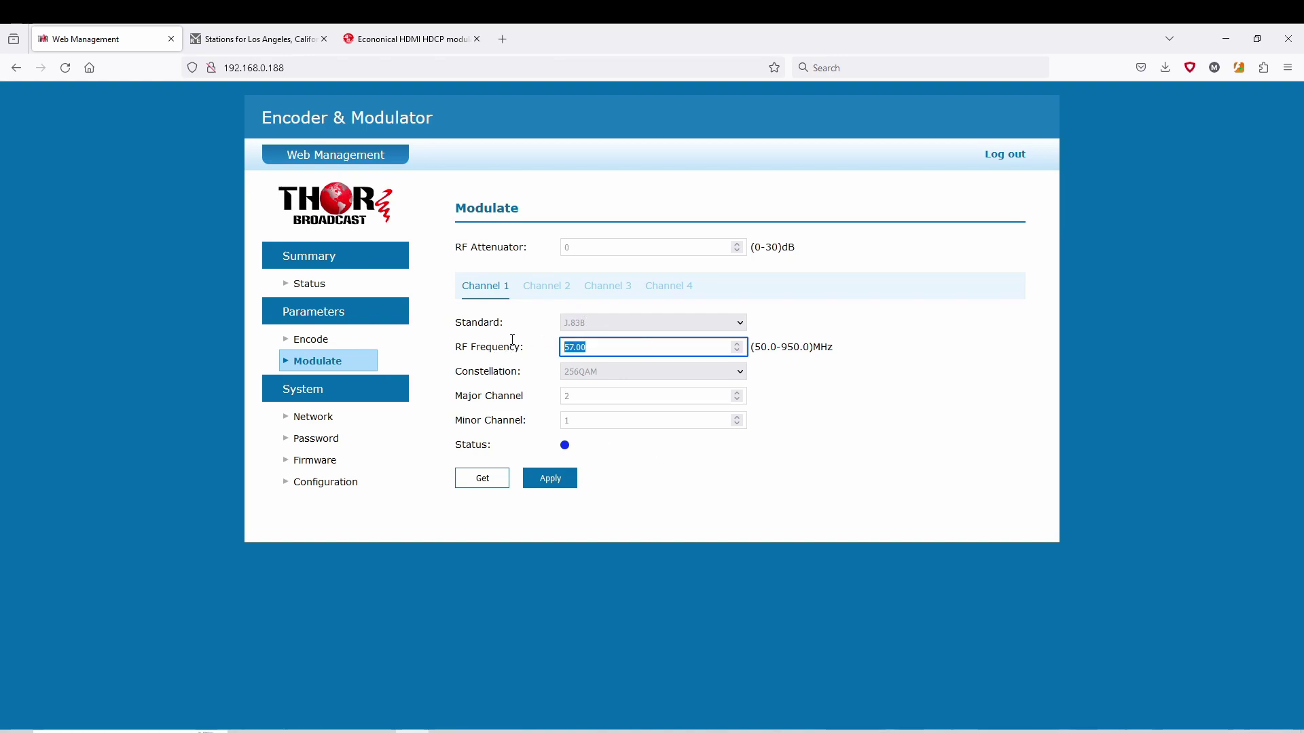
click(641, 346)
click(583, 399)
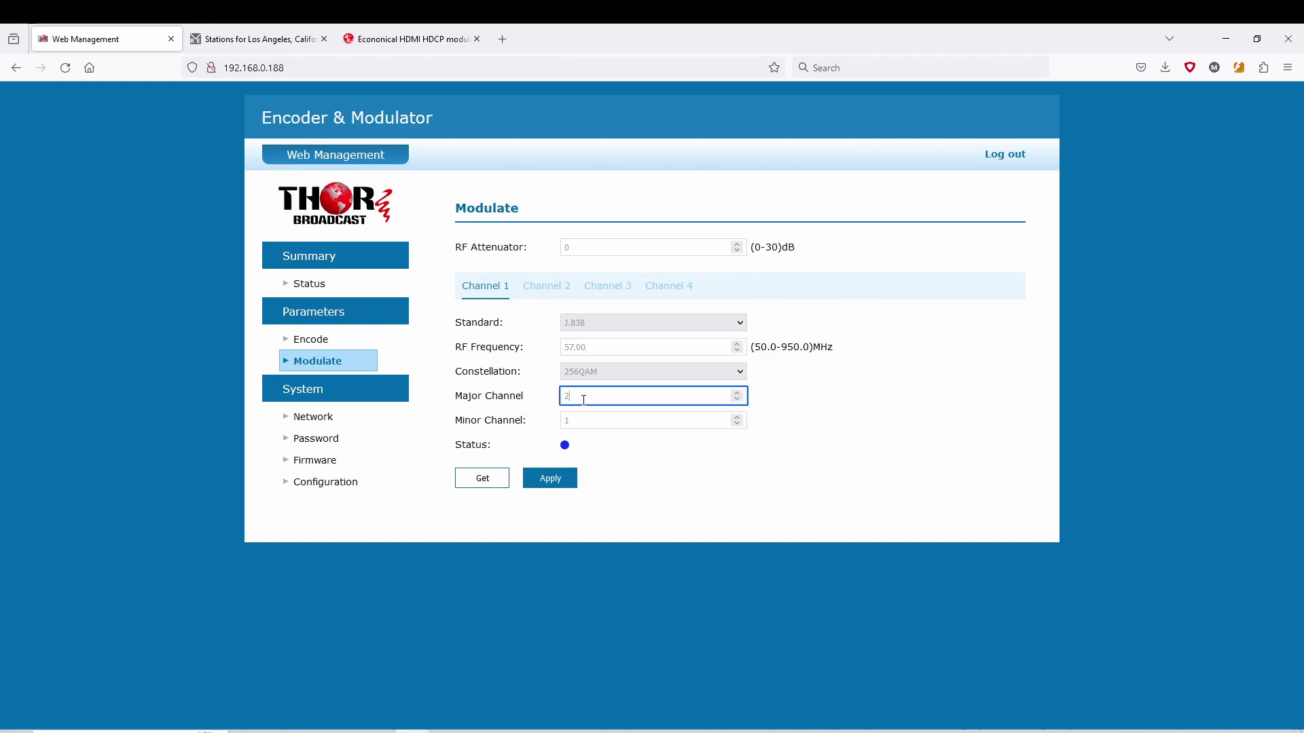
click(586, 416)
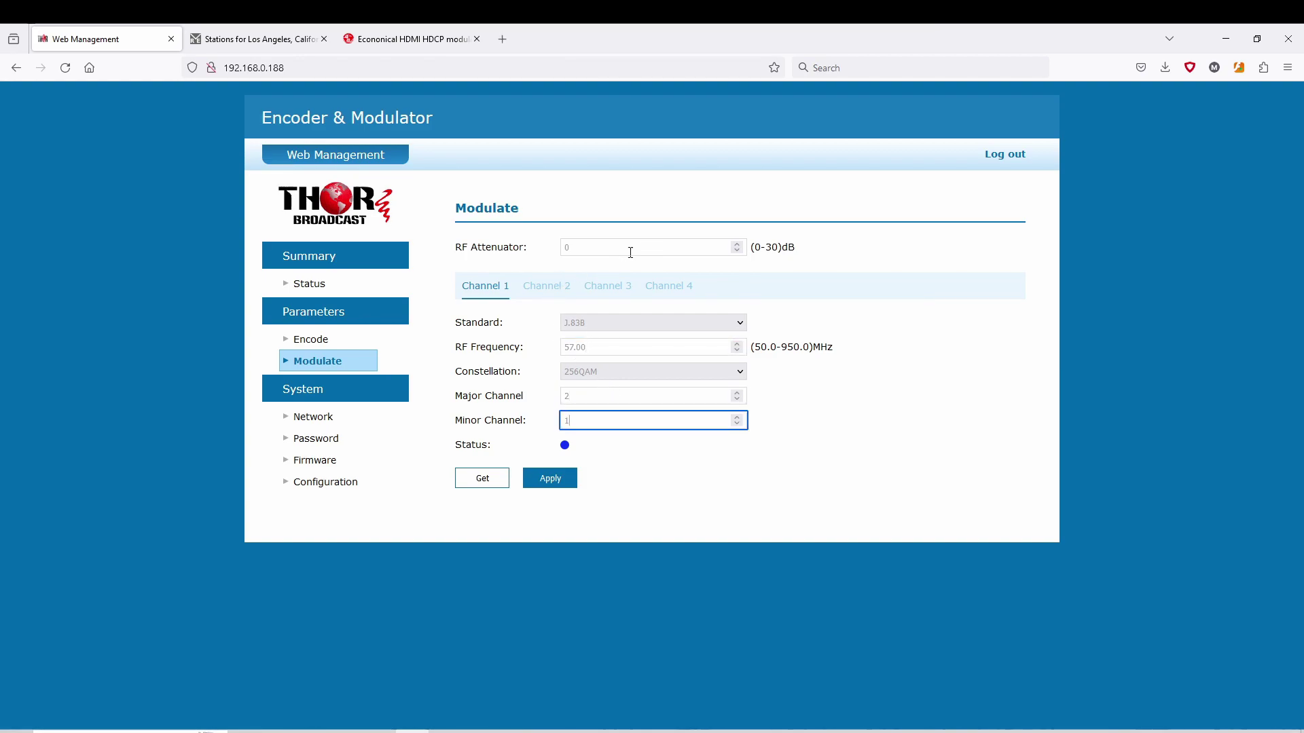
click(553, 287)
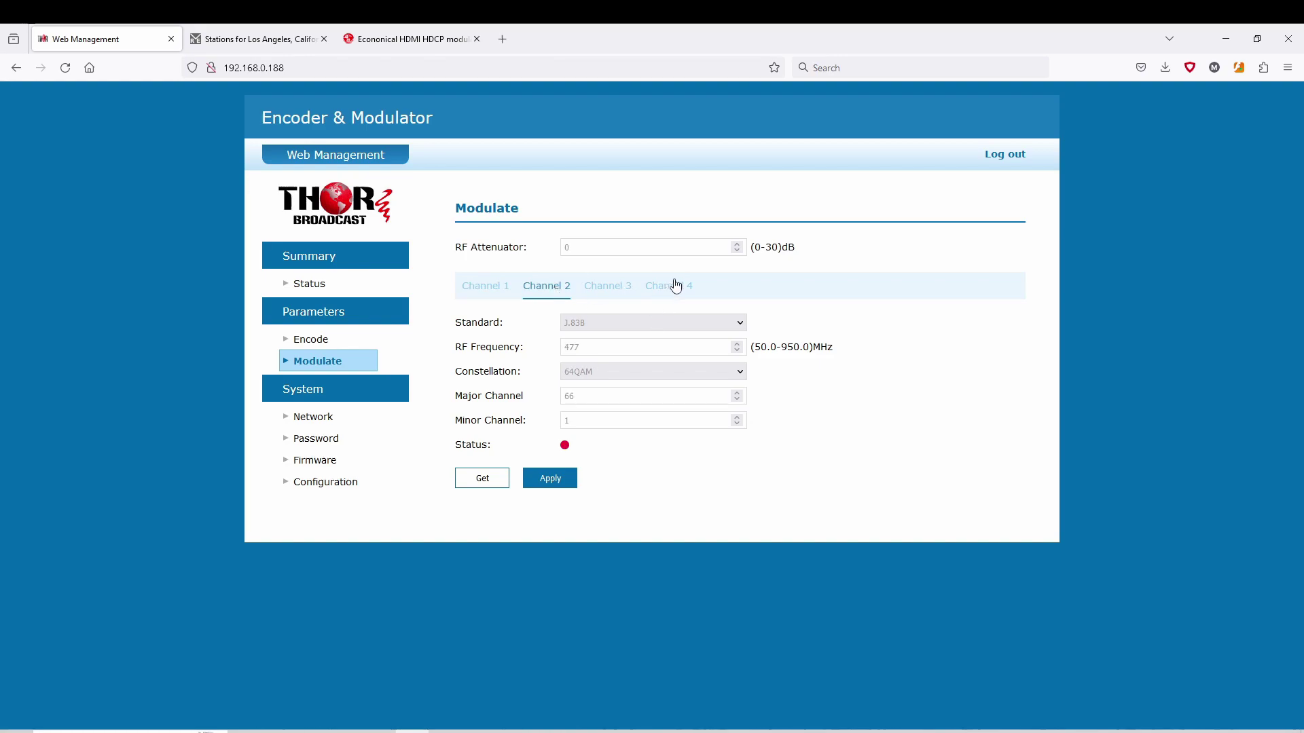
click(641, 327)
click(875, 406)
drag(637, 348, 527, 347)
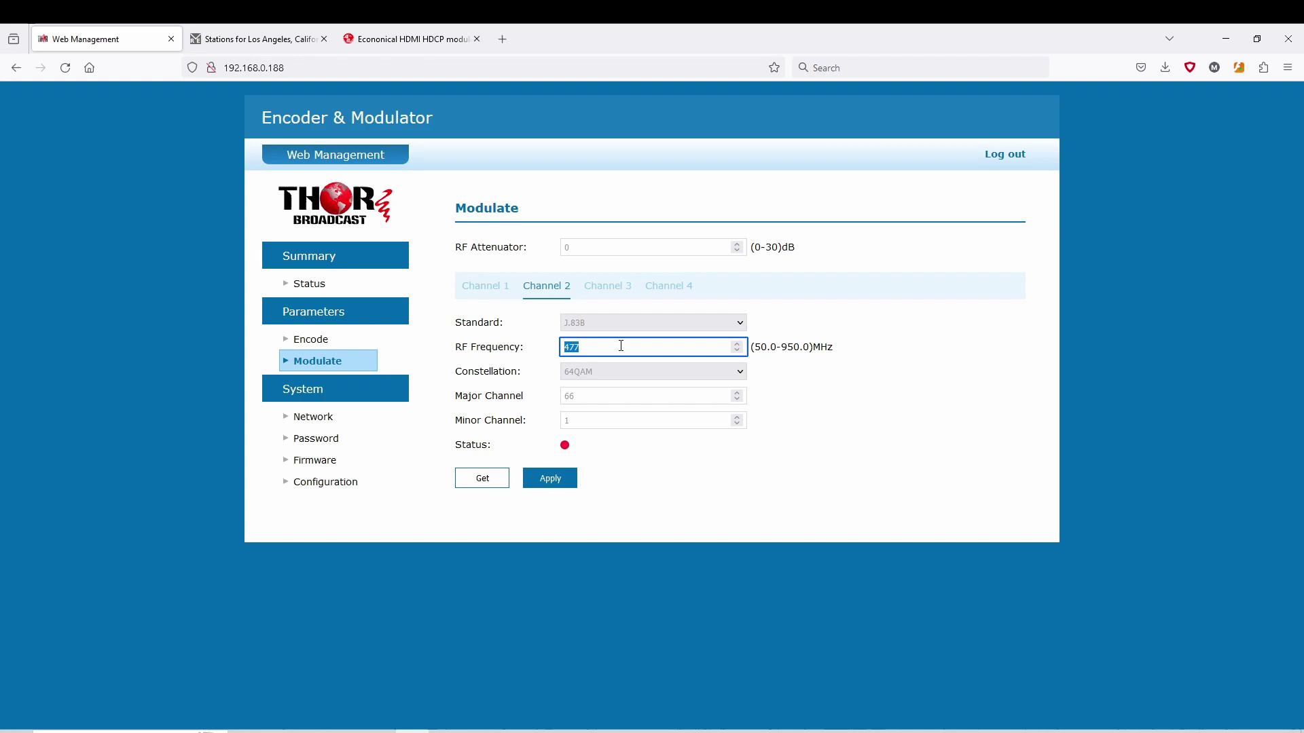
On Channel 1, set 256QAM and 57 MHz RF frequency, then apply the modulation settings.
click(481, 286)
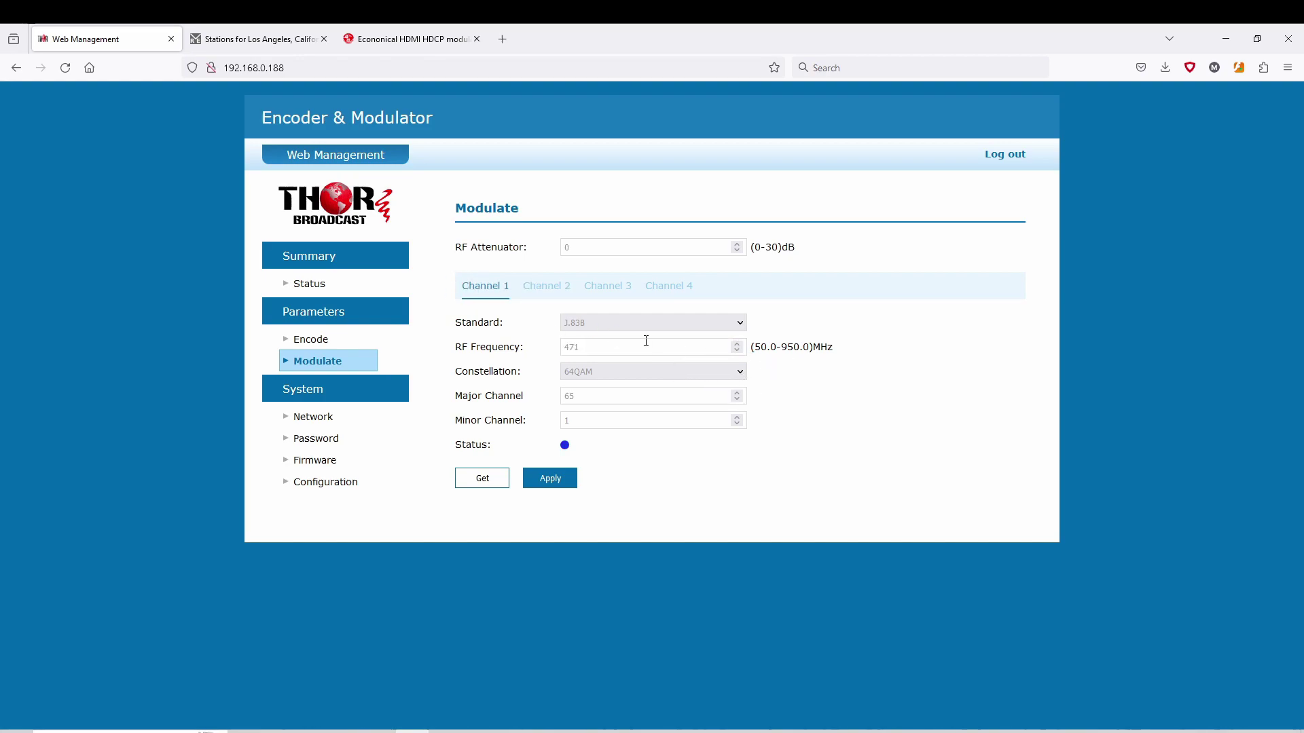
click(722, 373)
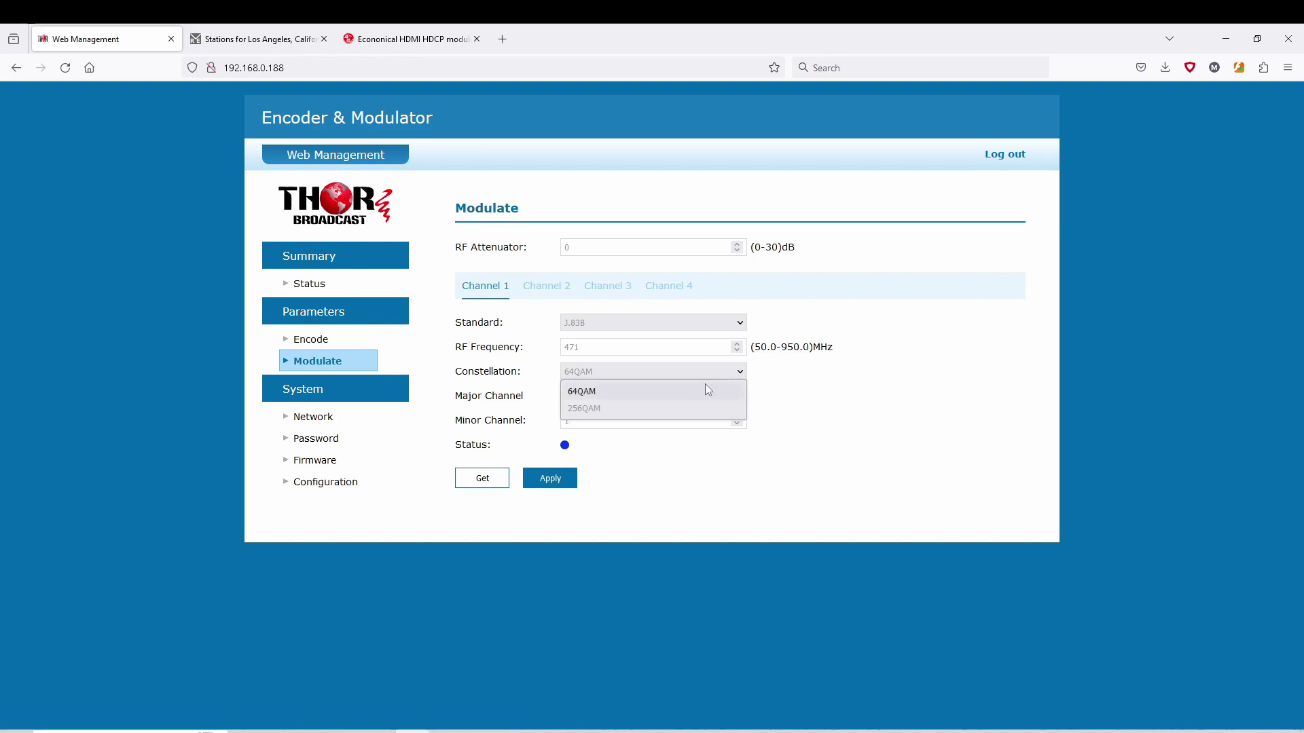
click(657, 409)
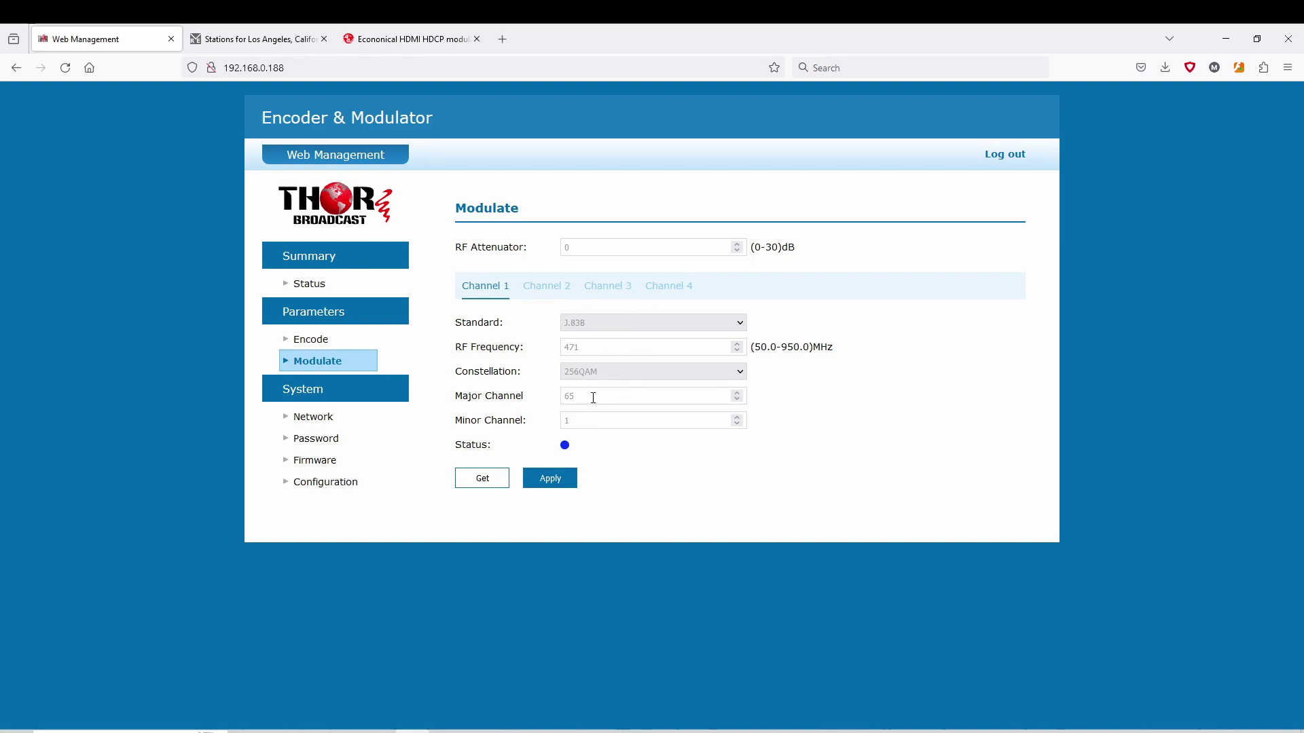
drag(592, 398, 536, 393)
double_click(605, 344)
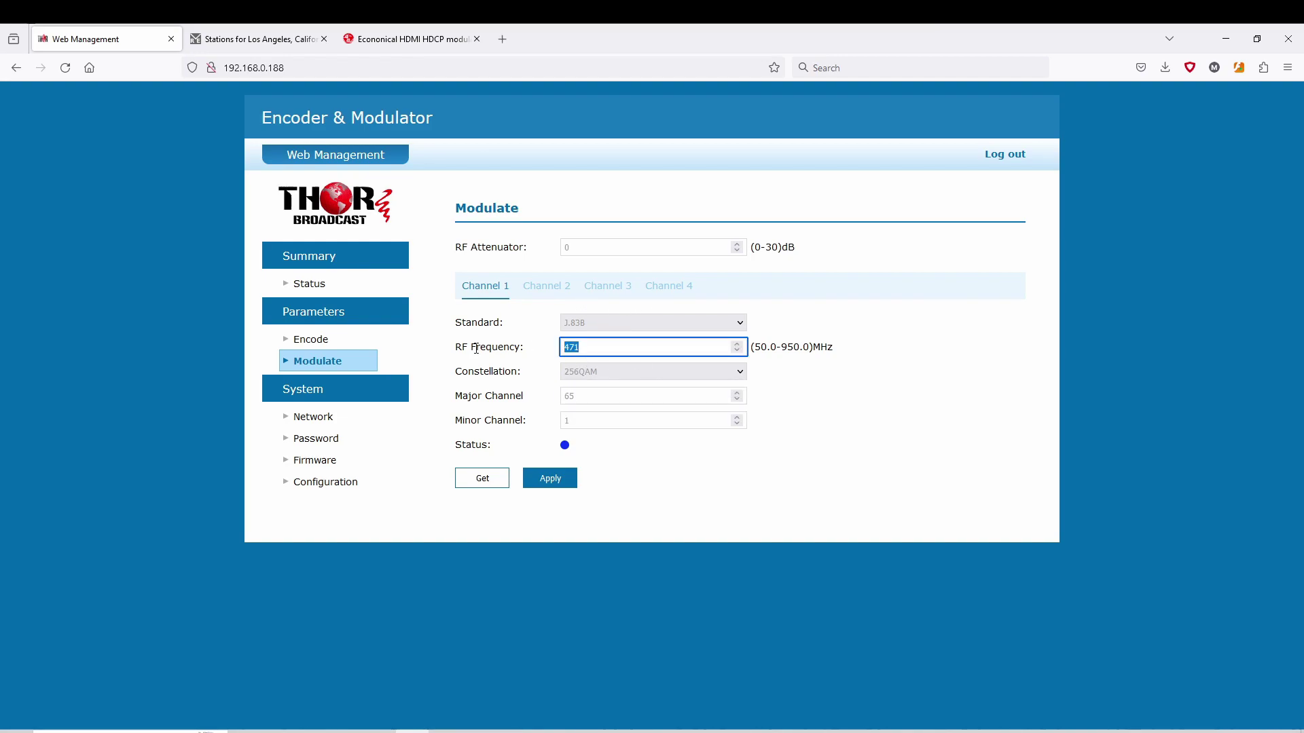
text(57)
click(544, 485)
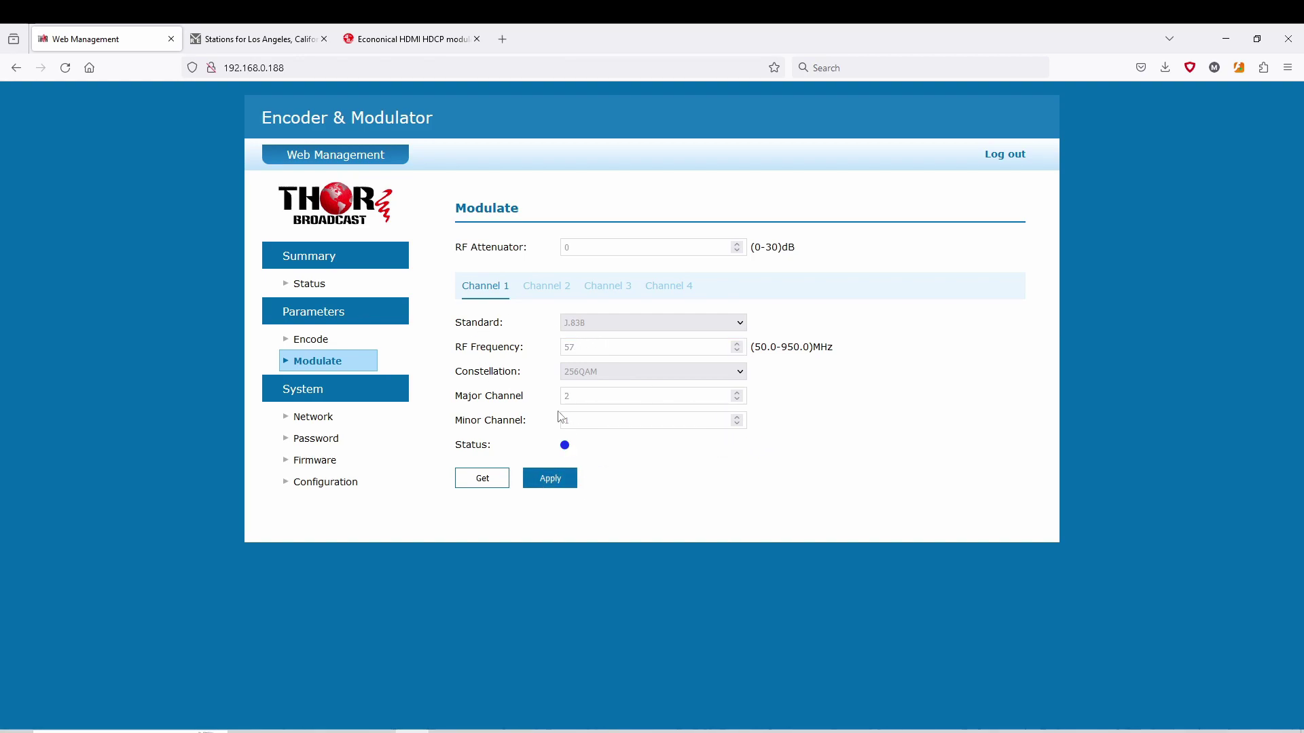
Save the device configuration as setting.cfg from the Configuration page, then return to Firmware.
click(322, 424)
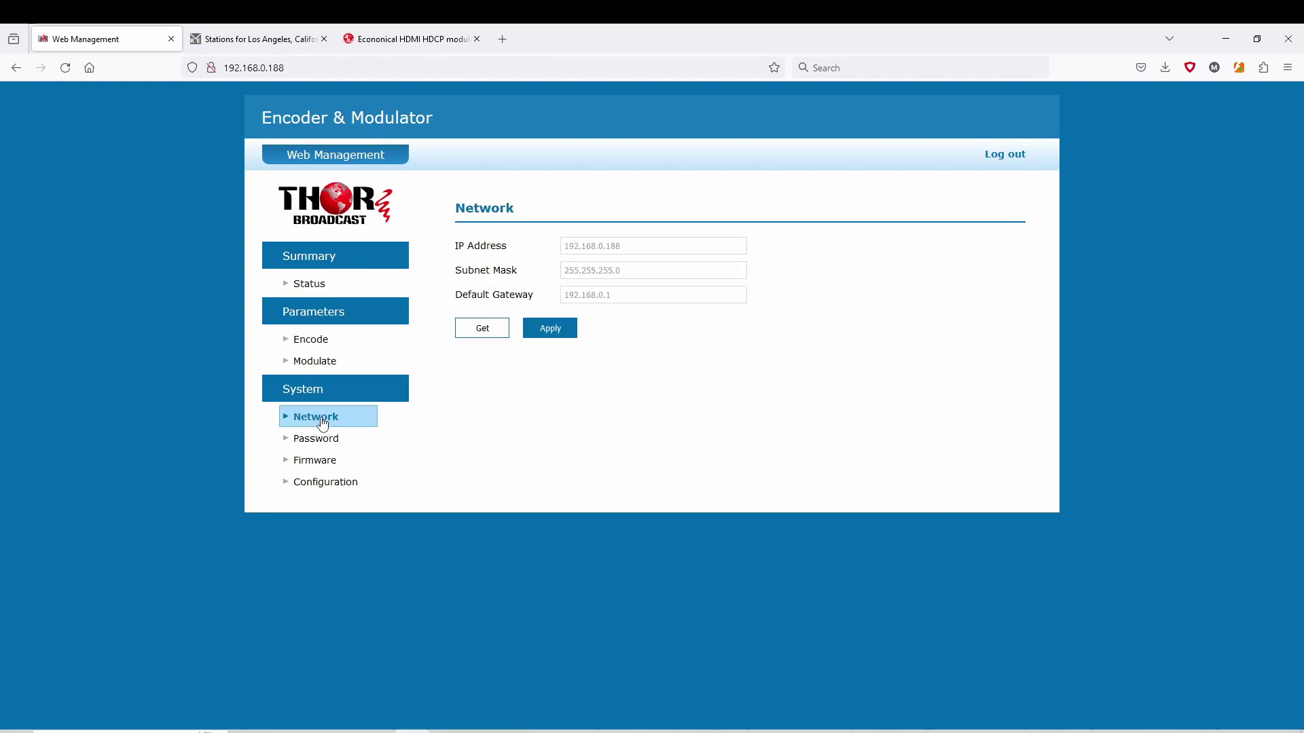
click(316, 439)
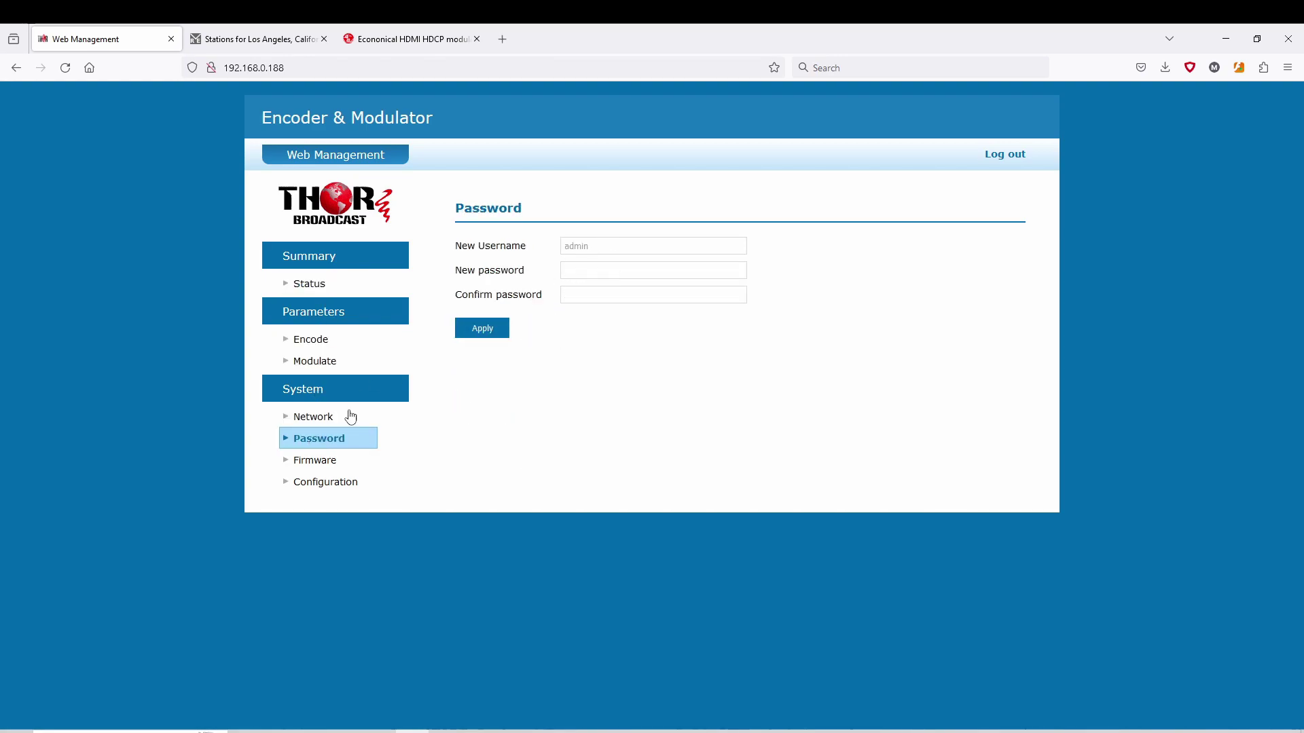
click(318, 463)
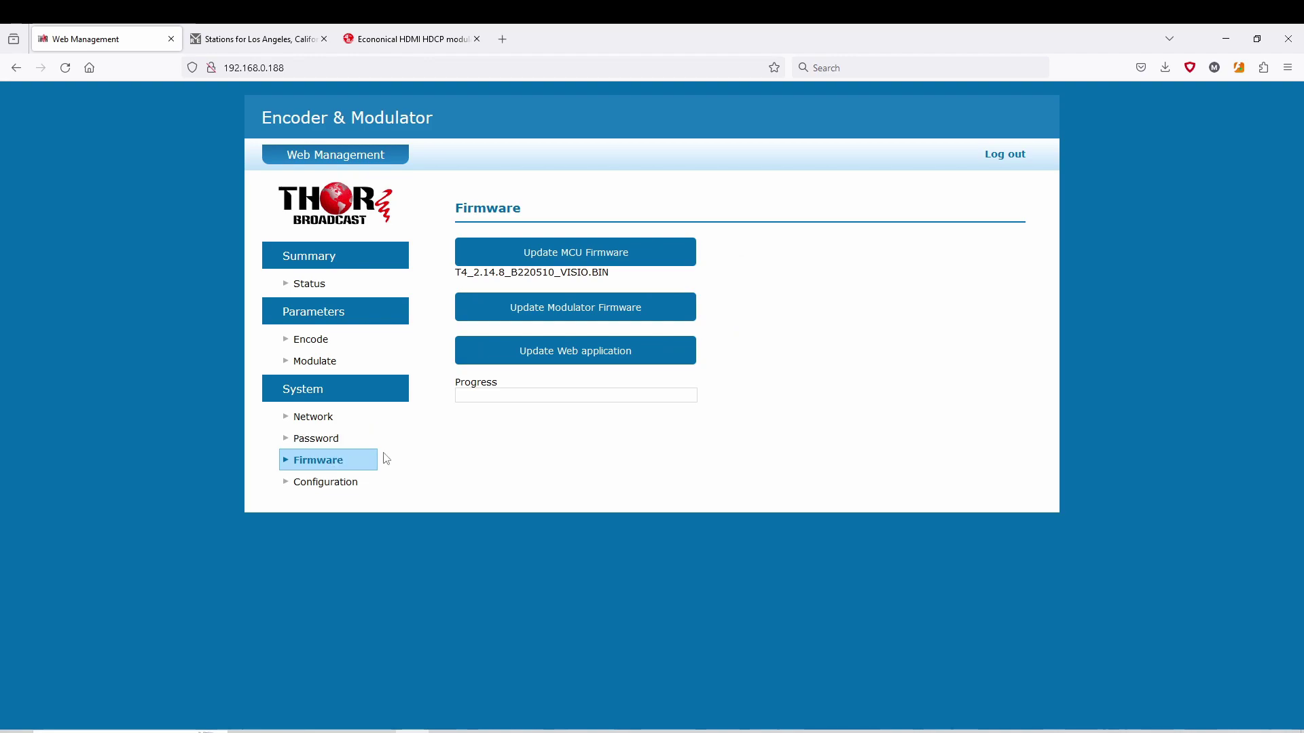
click(326, 483)
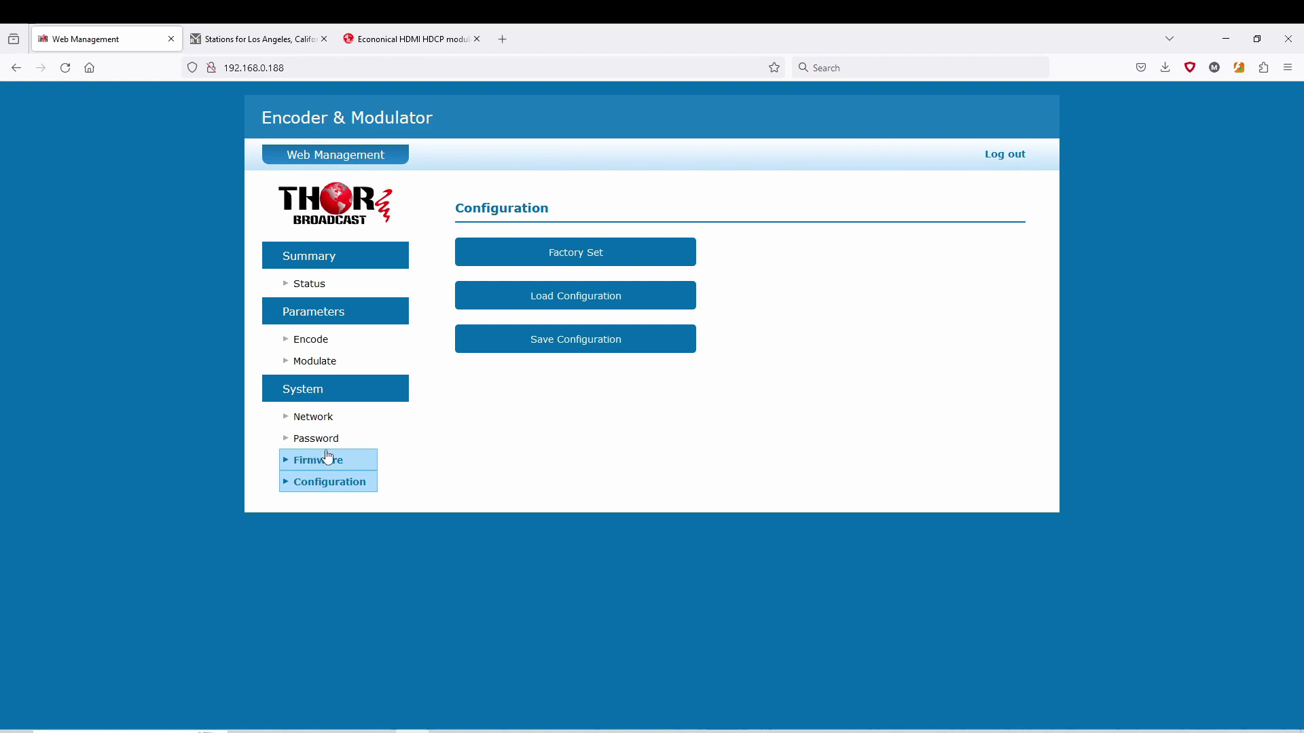
click(573, 345)
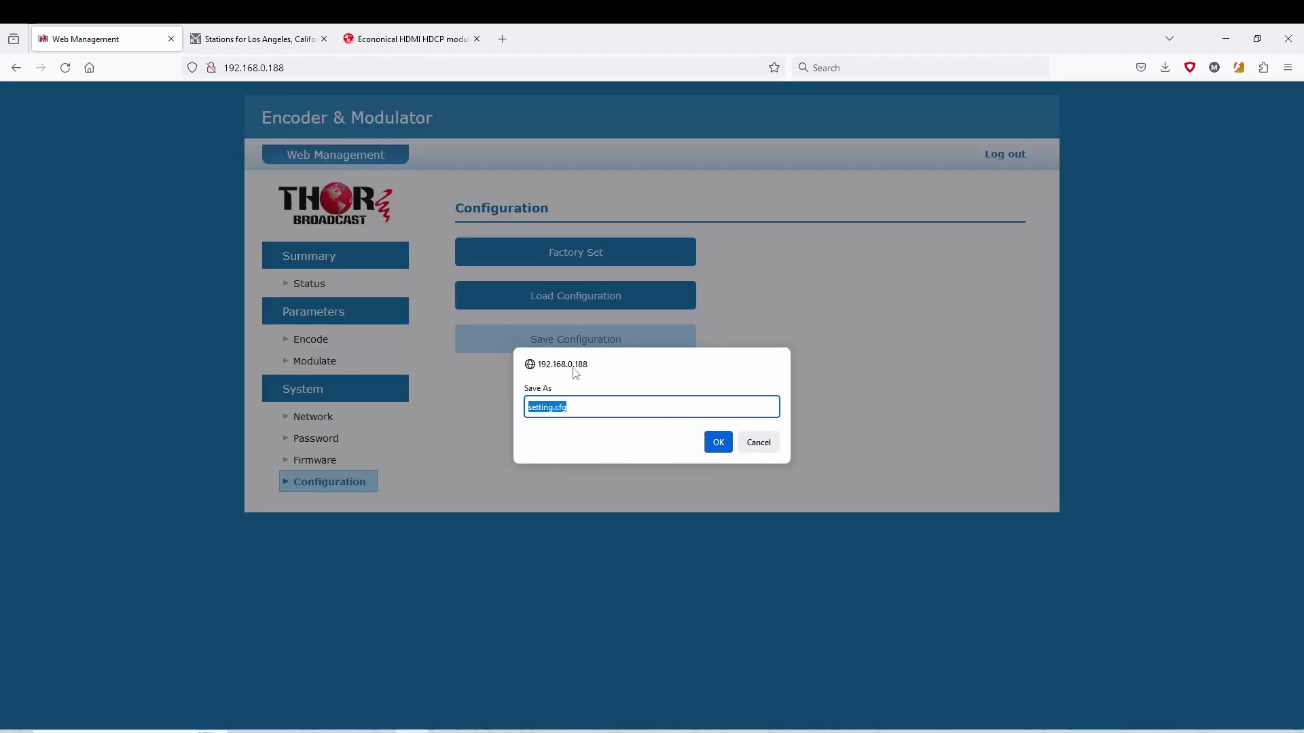
click(758, 446)
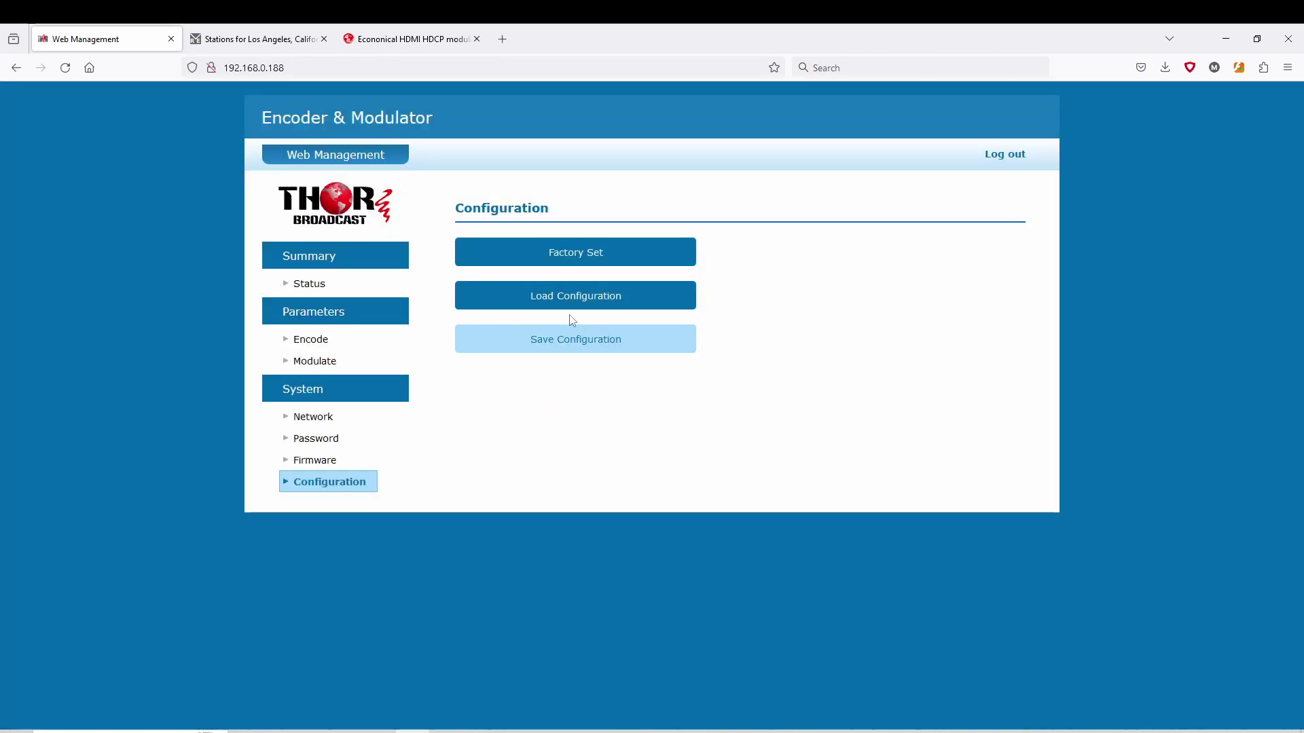
click(334, 458)
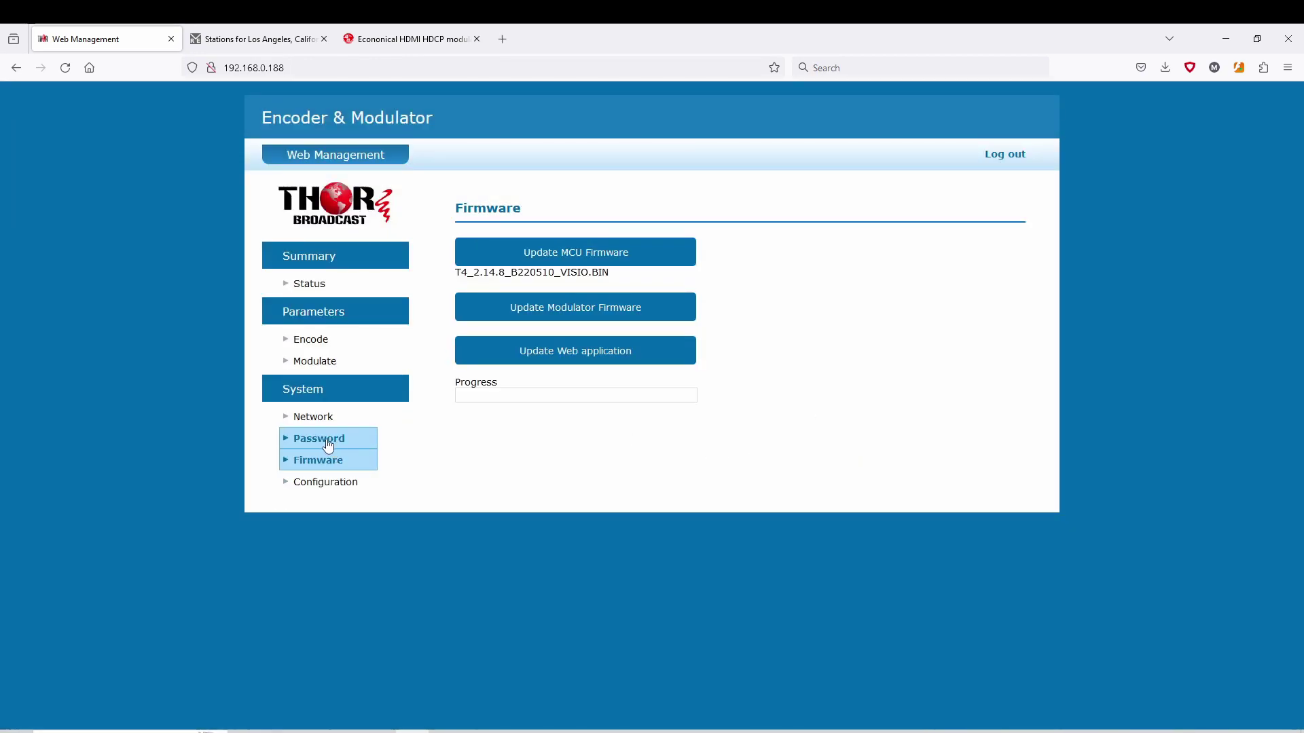
Confirm on the Status page that channel 1 runs J.83B at Ch 2, 57.000 MHz, carrying 1920x1080i60.
click(329, 445)
click(314, 416)
click(322, 362)
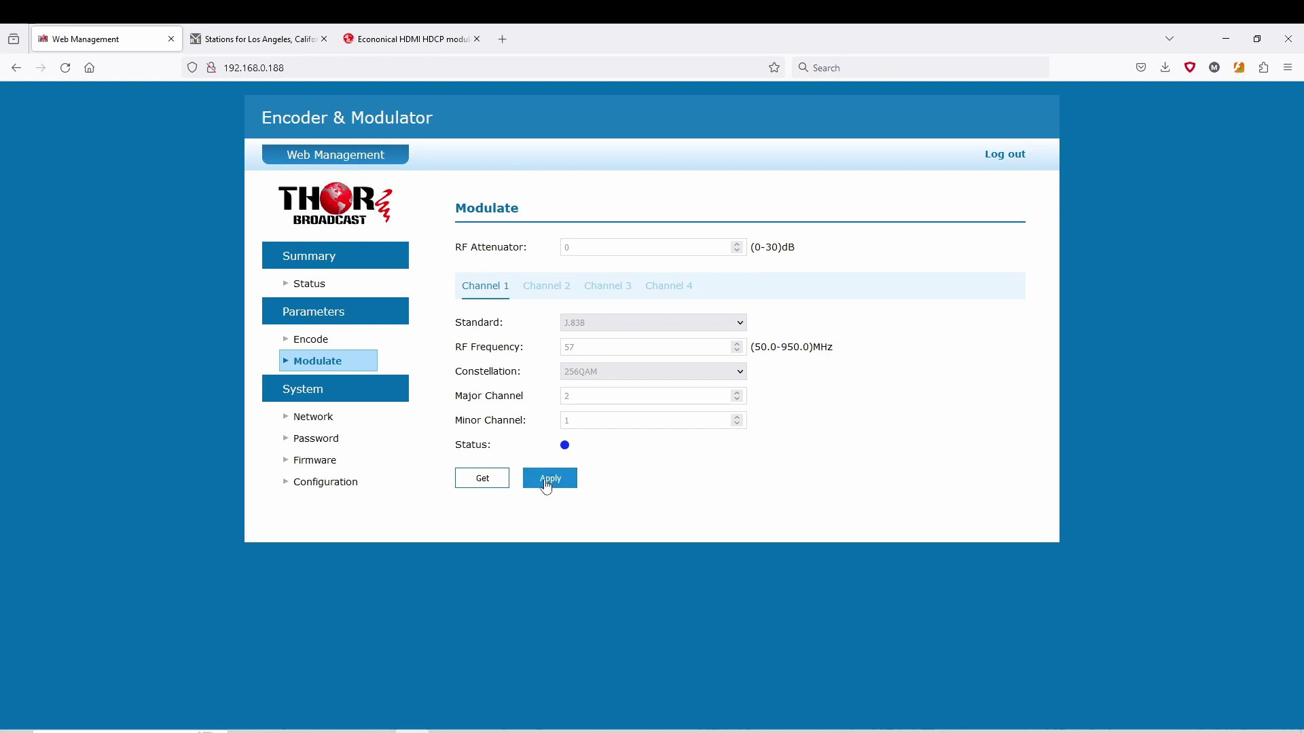
click(324, 345)
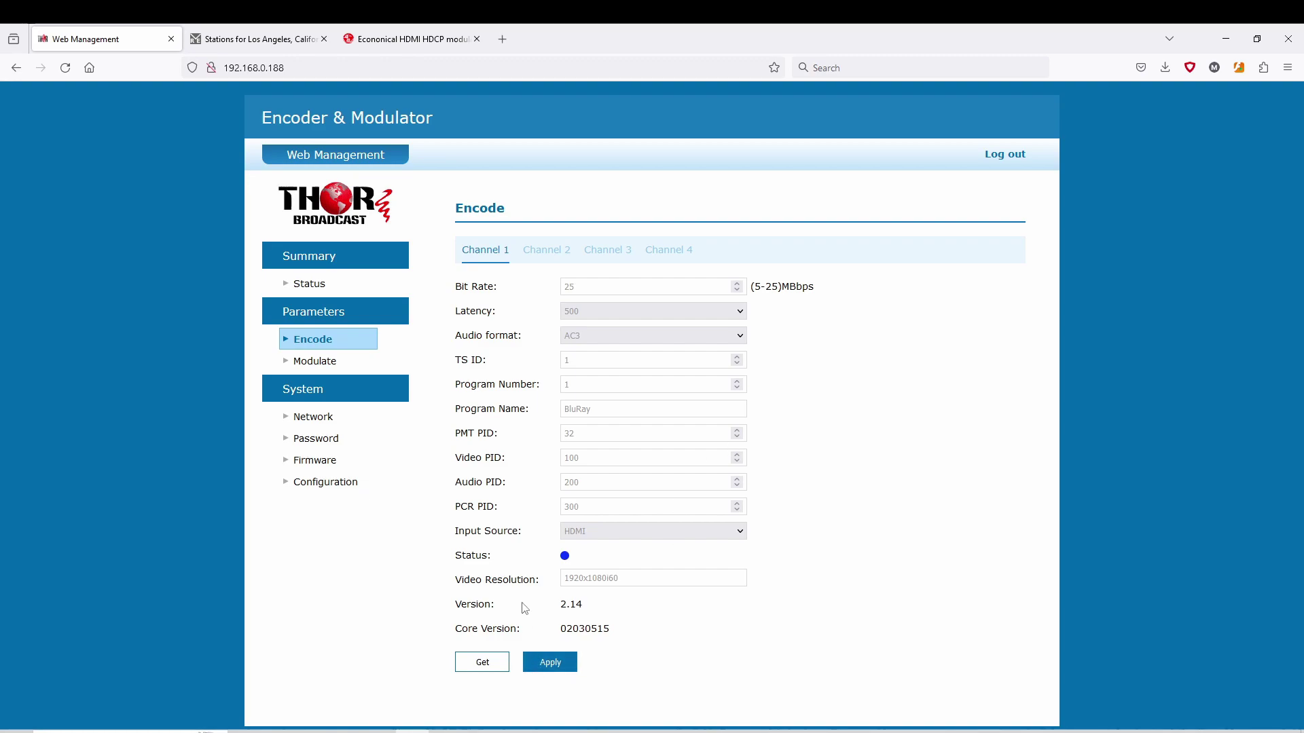
click(319, 283)
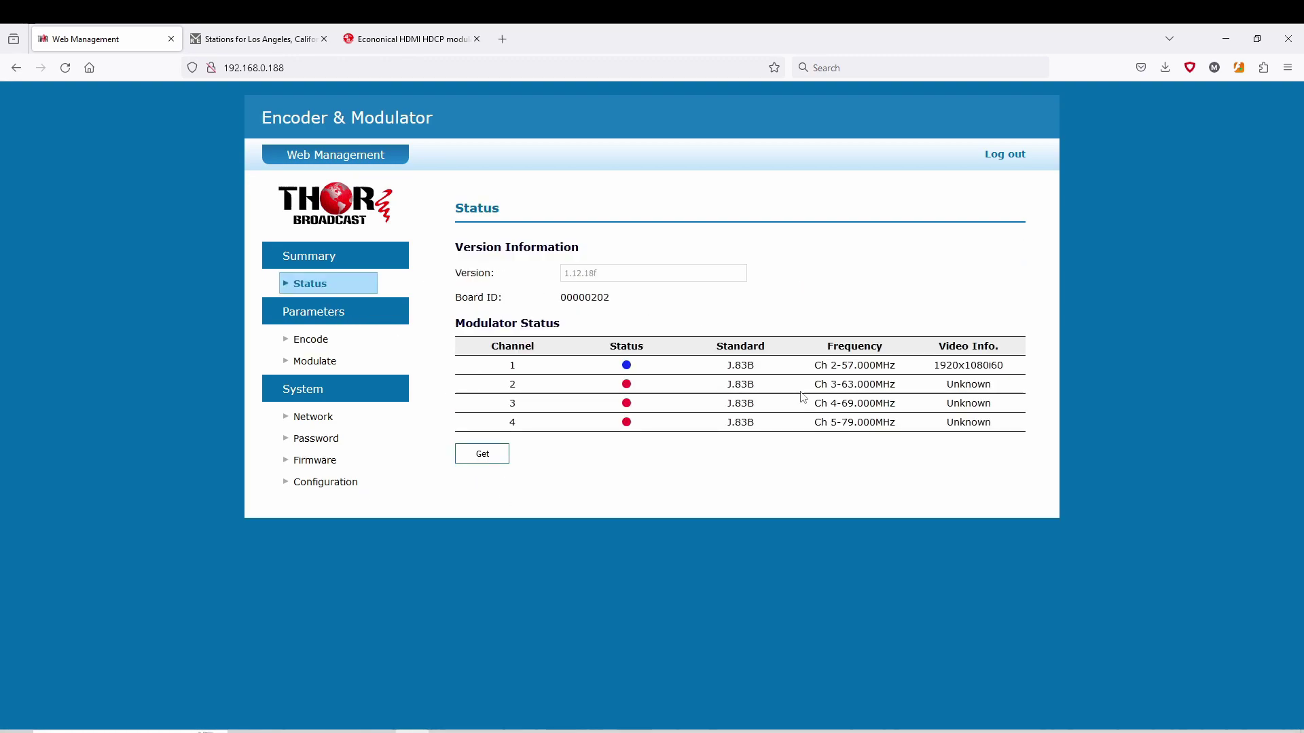